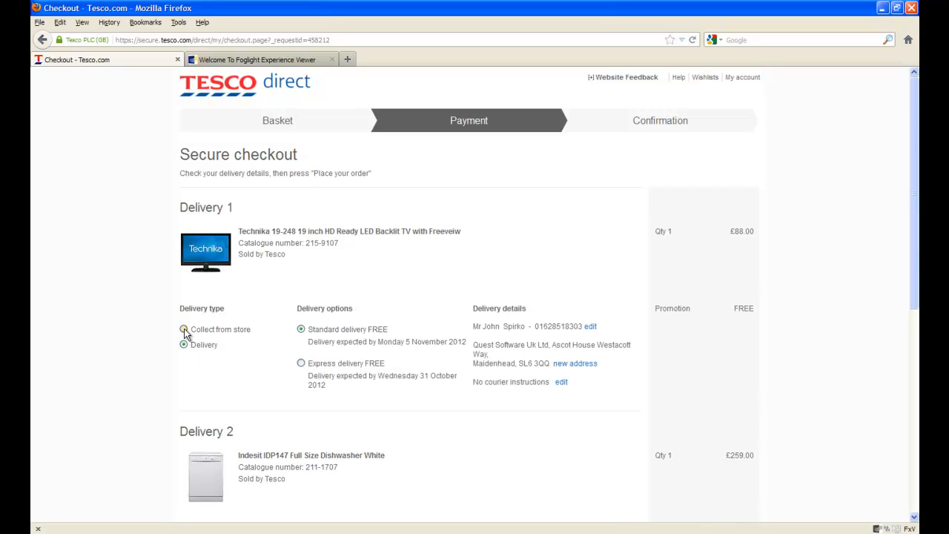
Start Tamper Data and switch the TV's delivery type to Collect from store
click(184, 330)
click(184, 344)
click(179, 22)
click(187, 138)
click(184, 331)
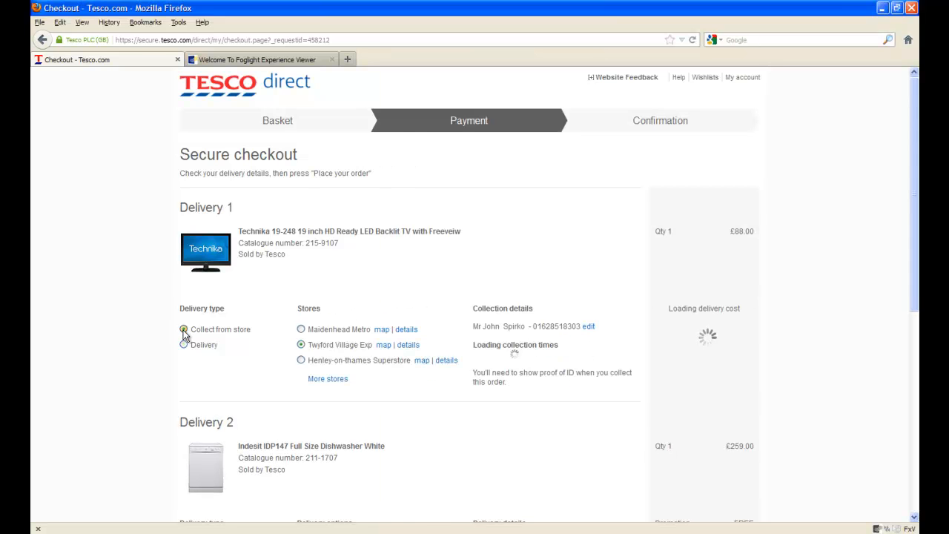
Inspect the POST data of the first captured checkout request in Tamper Data
key(alt+Tab)
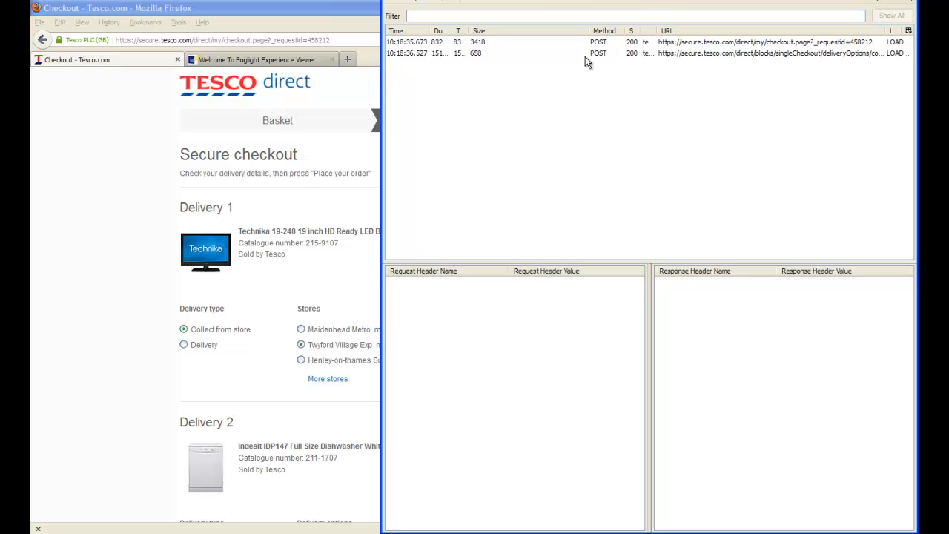
click(753, 46)
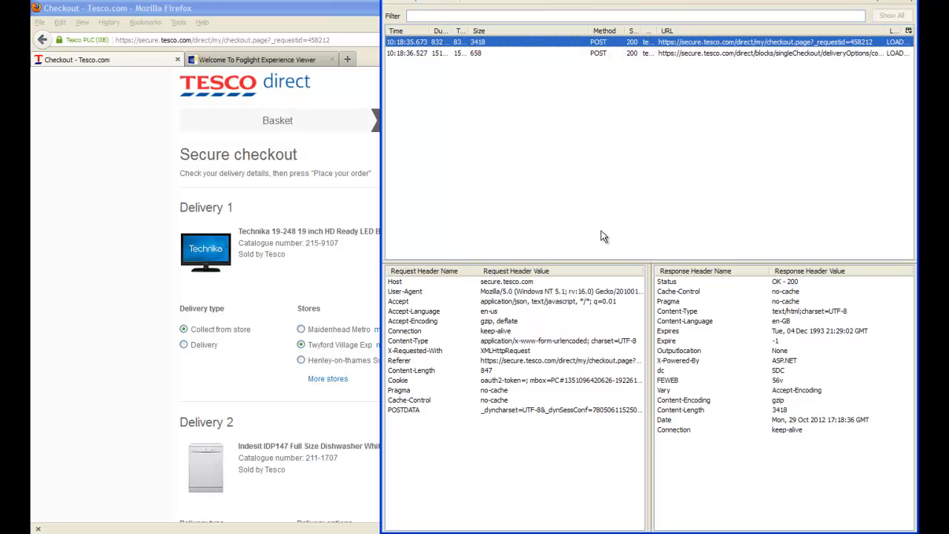
double_click(495, 409)
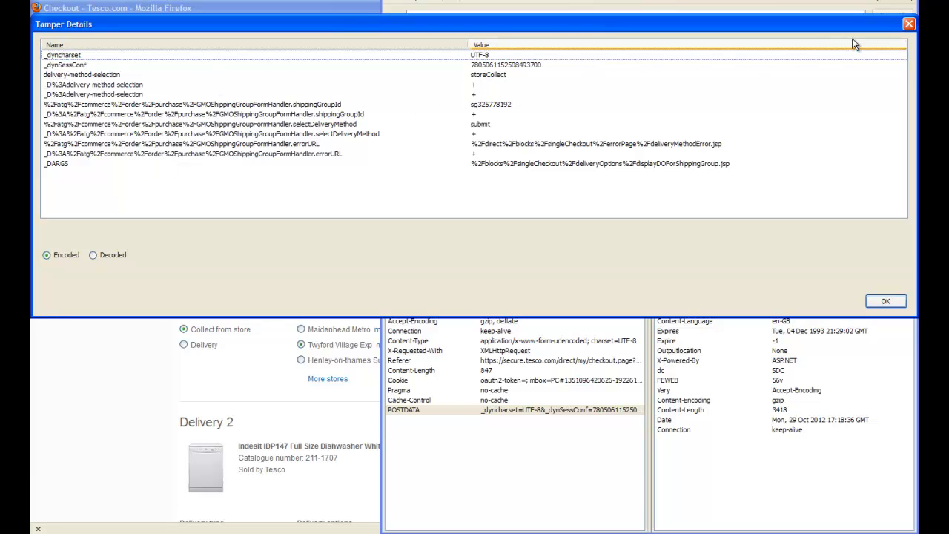
click(909, 25)
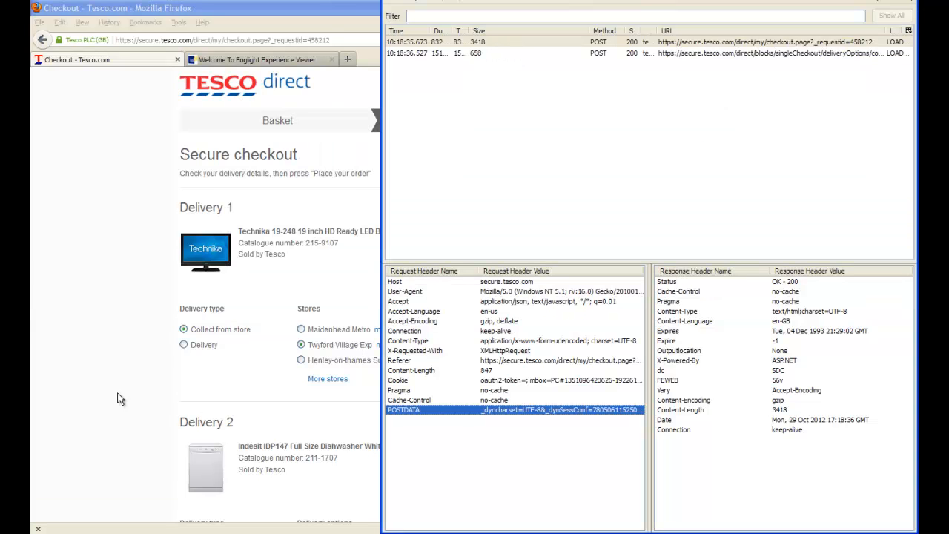
Set the TV's delivery type back to Delivery and inspect the new checkout request's POST data in Tamper Data
click(185, 350)
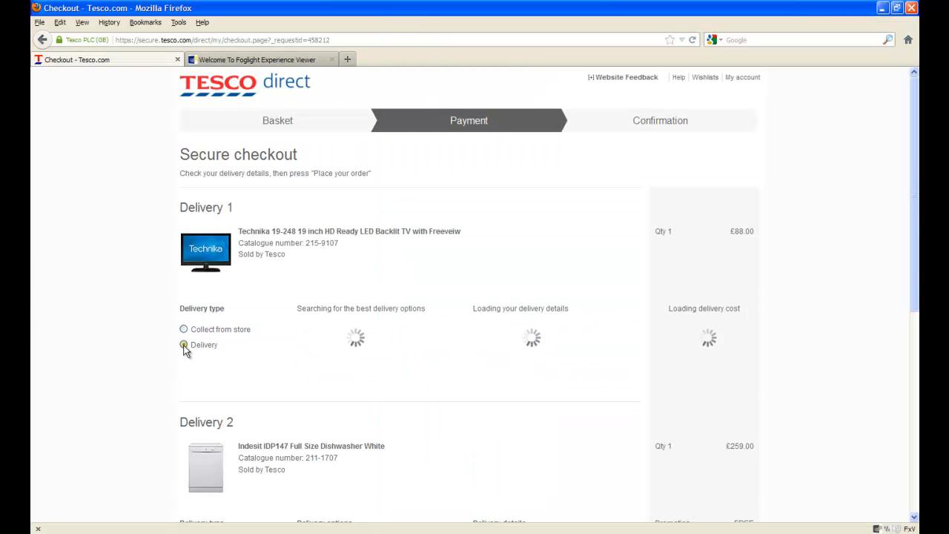
key(alt+Tab)
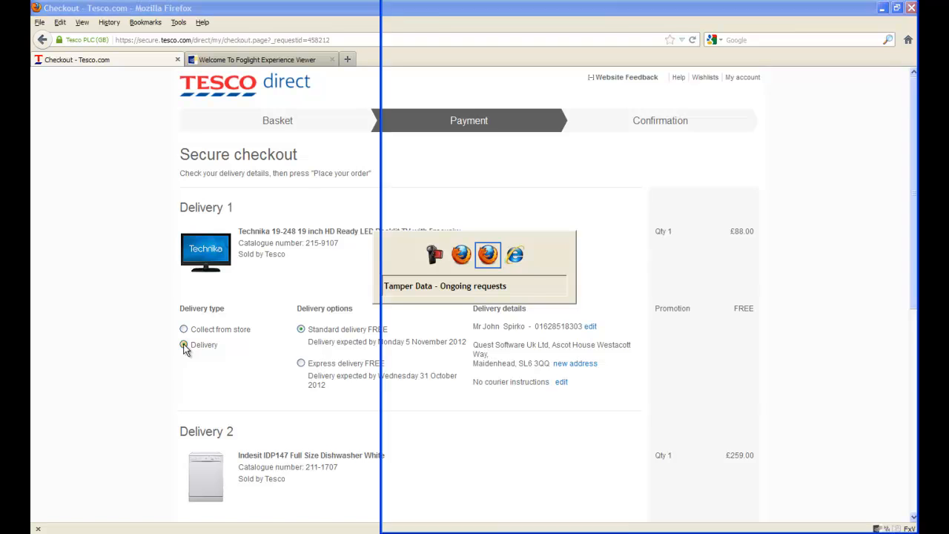
click(611, 64)
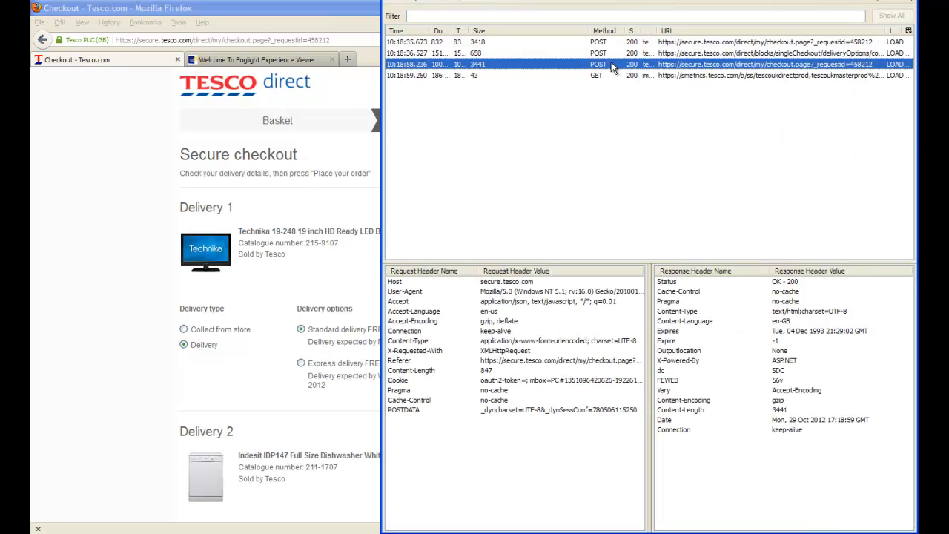
double_click(493, 410)
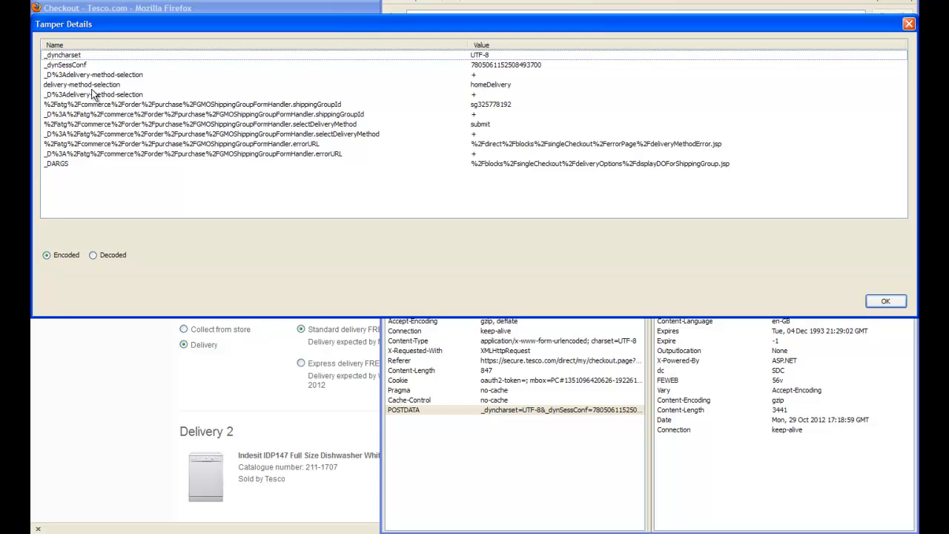
click(909, 26)
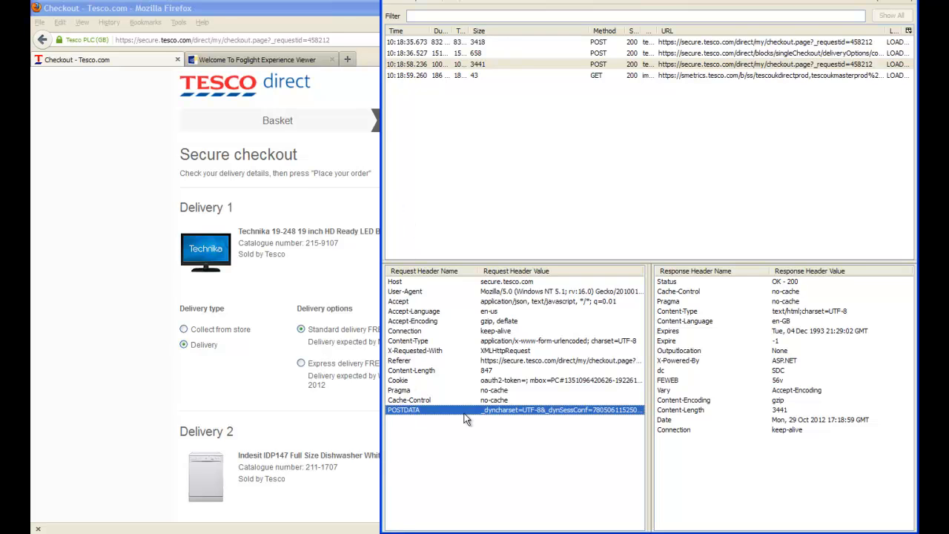
click(113, 213)
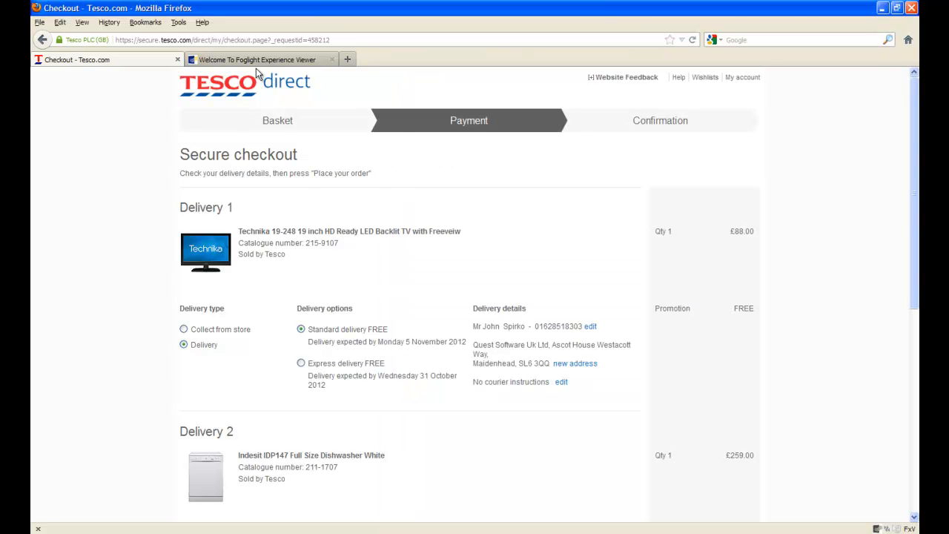
click(239, 59)
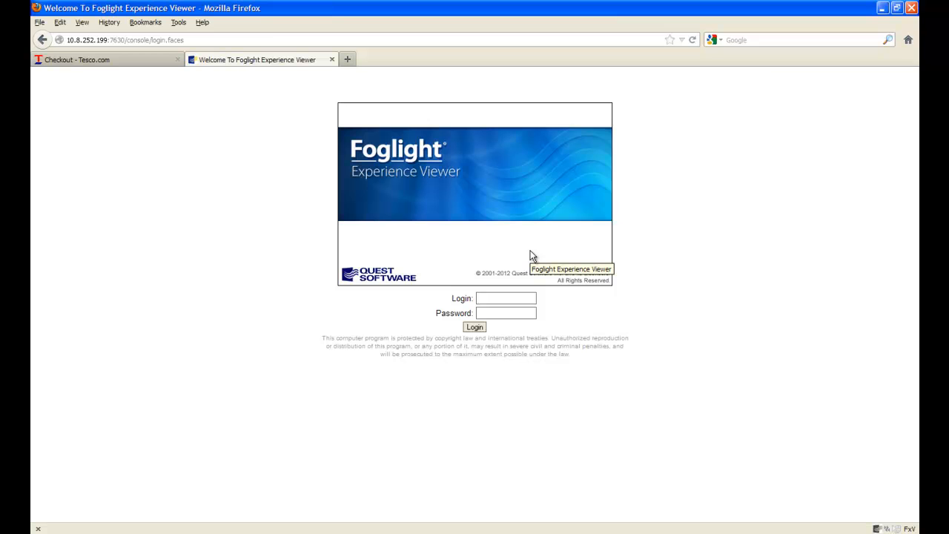
click(140, 65)
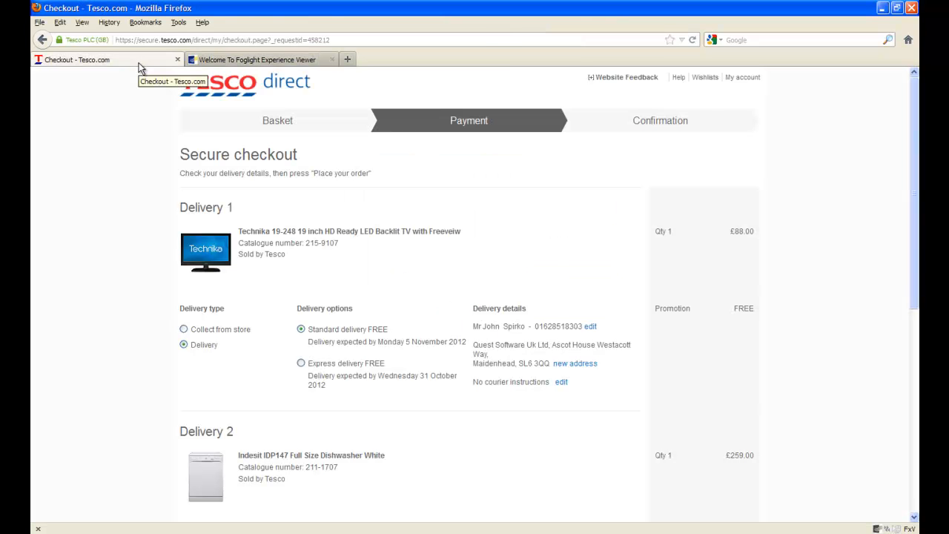
key(alt+Tab)
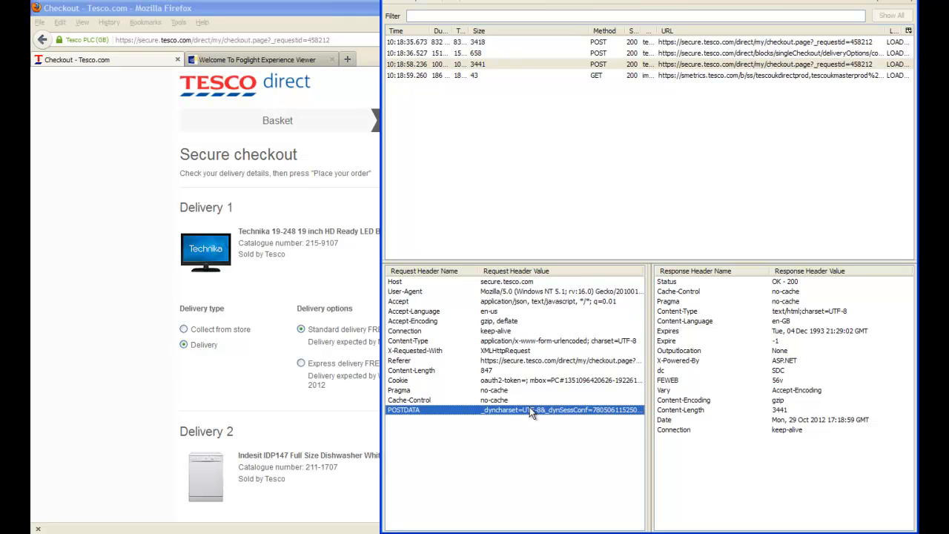
click(75, 166)
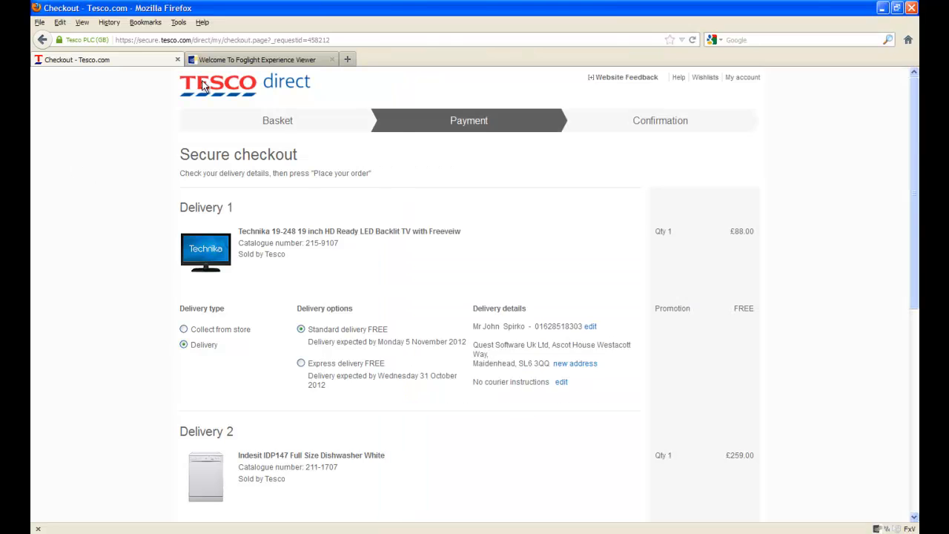
Open the Foglight Experience Viewer tab and enter the login name
click(266, 57)
text(admin)
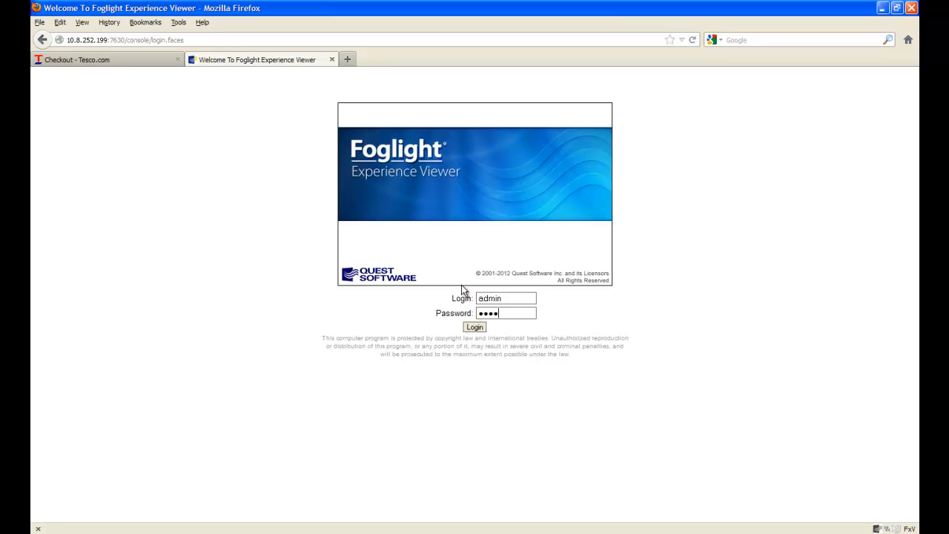
Log in and open the tescoTestForJohn hit filter for editing in the Hit Analysis configuration
click(474, 328)
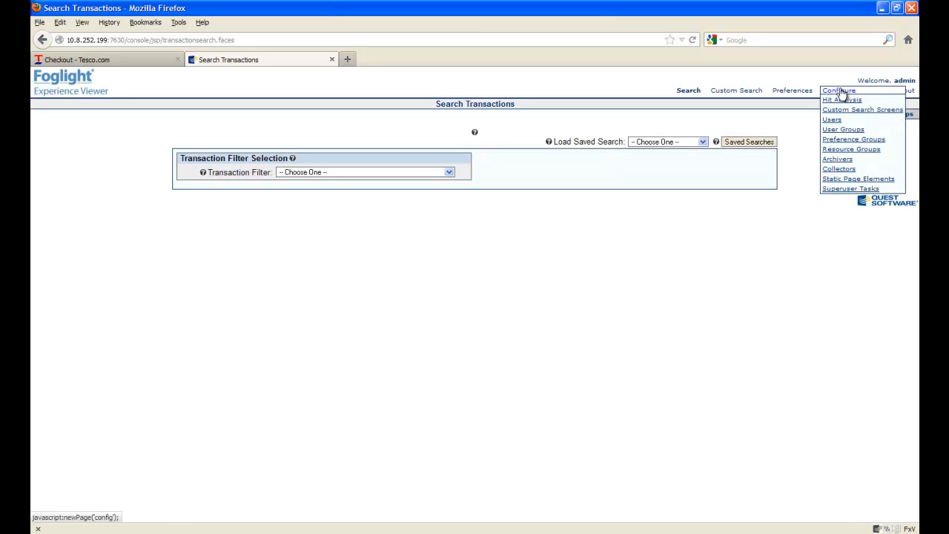
click(840, 99)
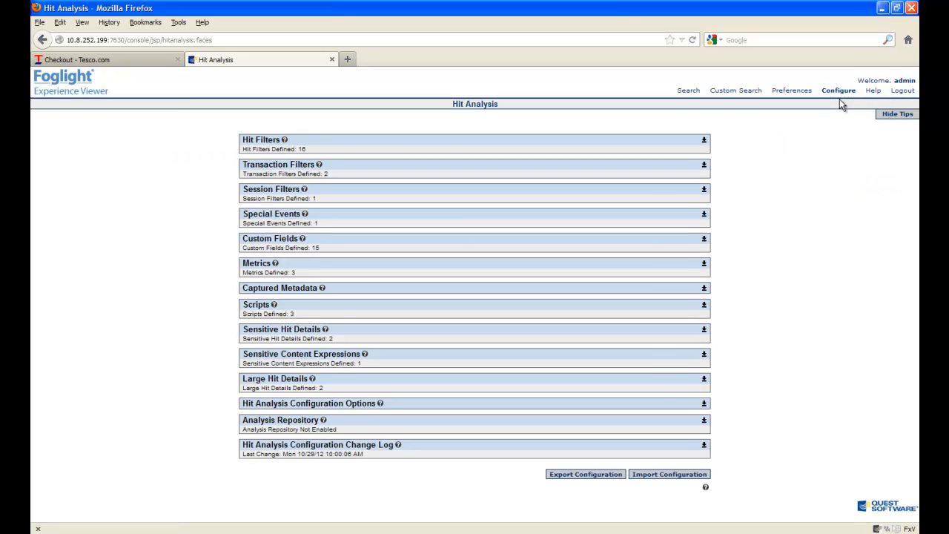
click(704, 141)
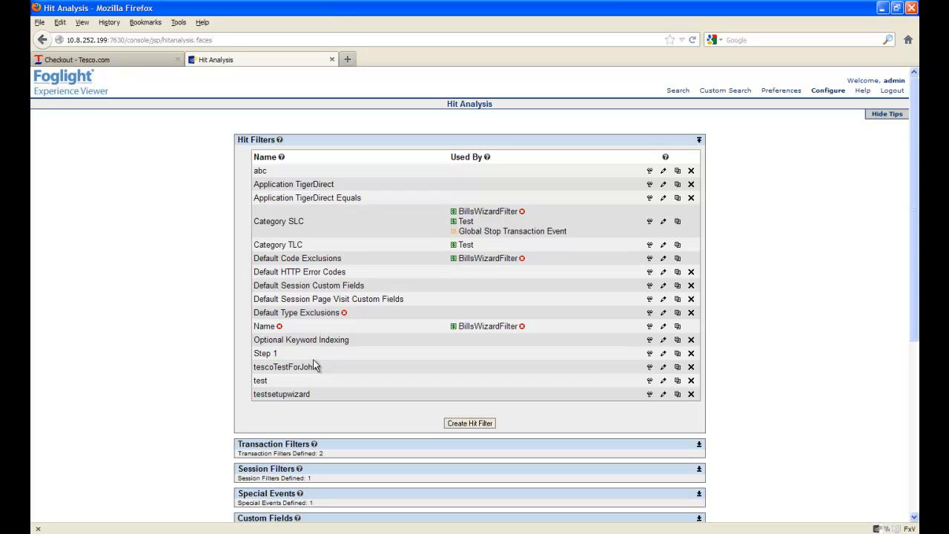
click(663, 369)
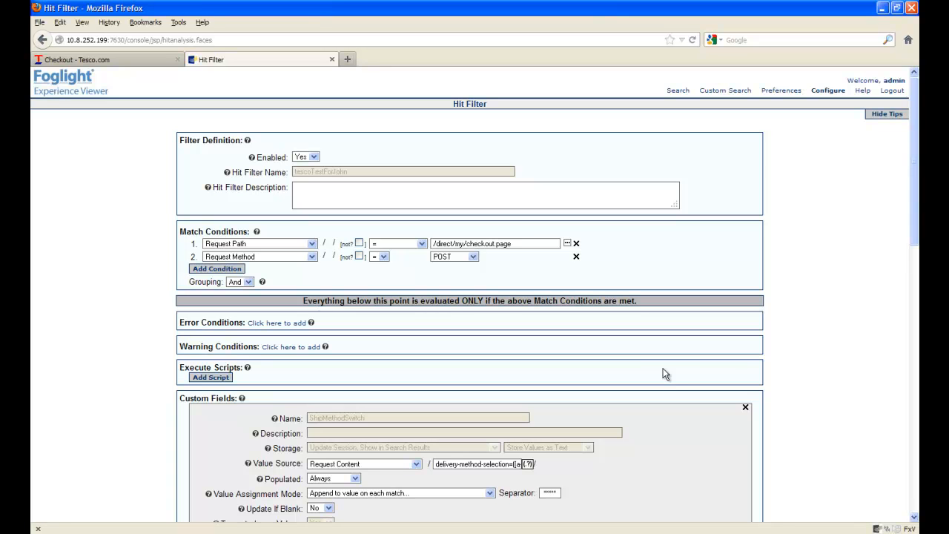
Review the hit filter's match conditions and its custom field definitions
triple_click(436, 244)
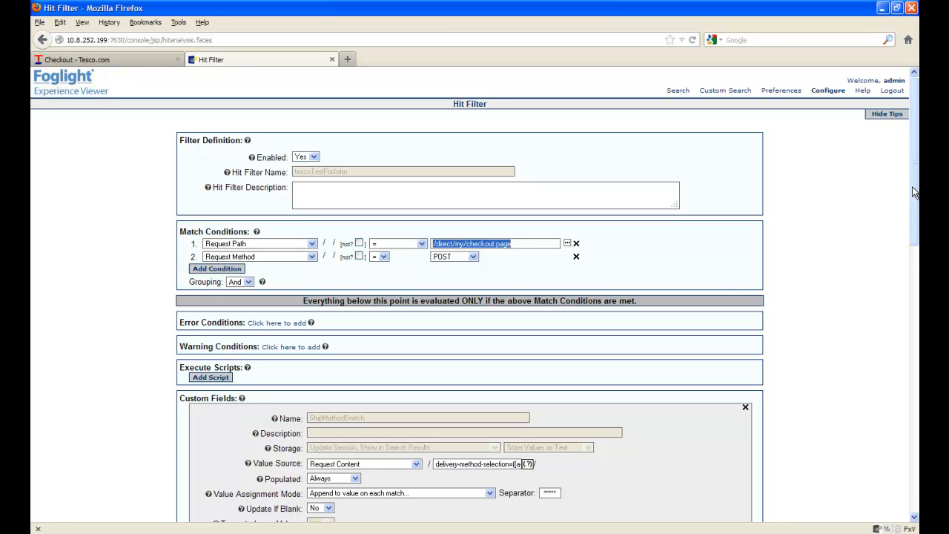
mouse_move(917, 198)
mouse_down()
mouse_move(908, 325)
mouse_move(901, 206)
mouse_up()
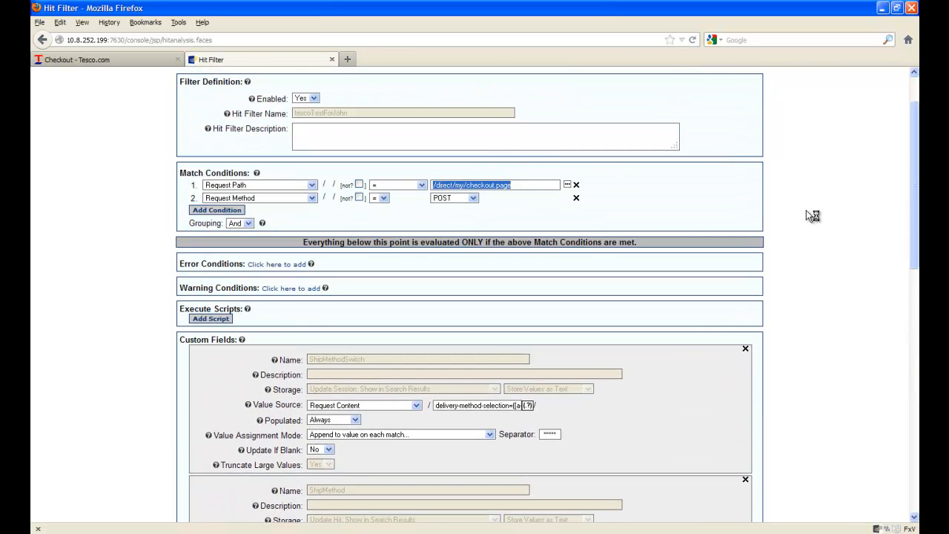
drag(916, 160, 910, 250)
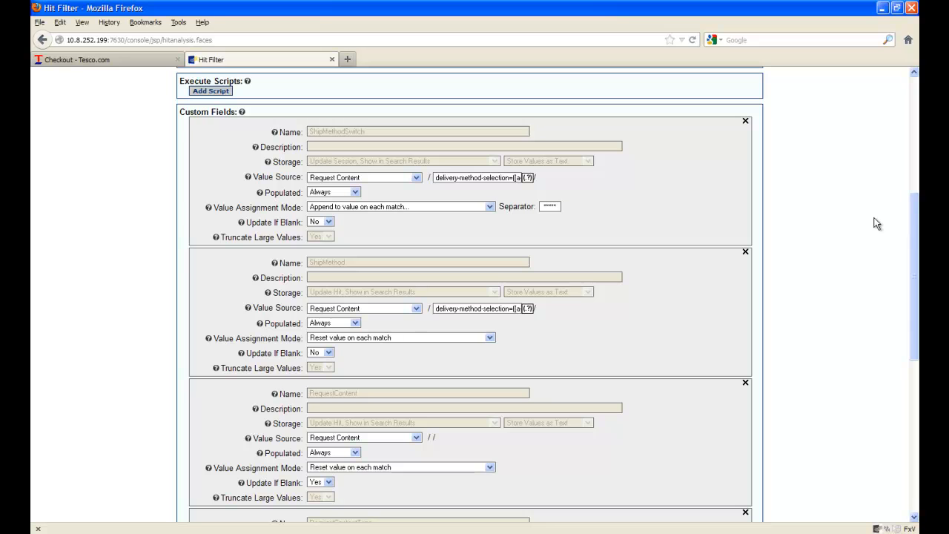
drag(916, 222, 910, 338)
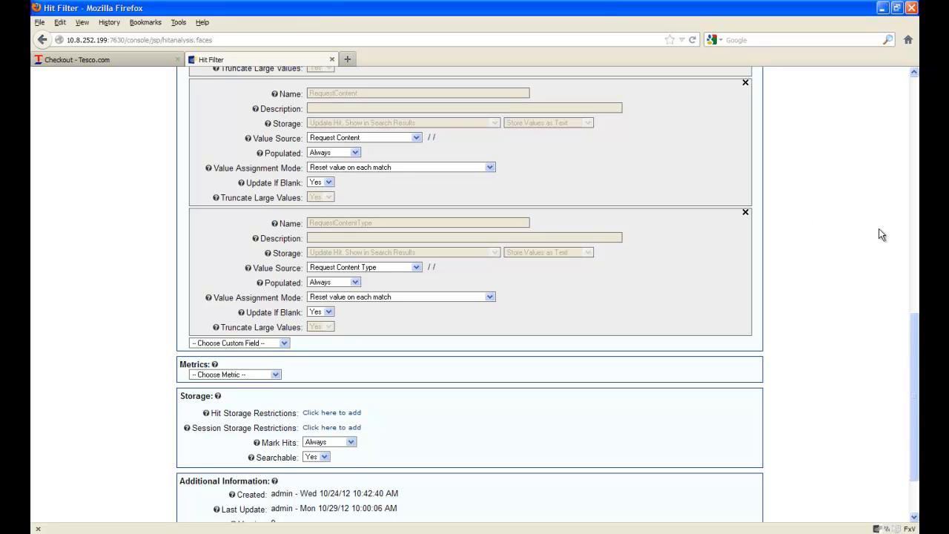
drag(914, 395, 910, 68)
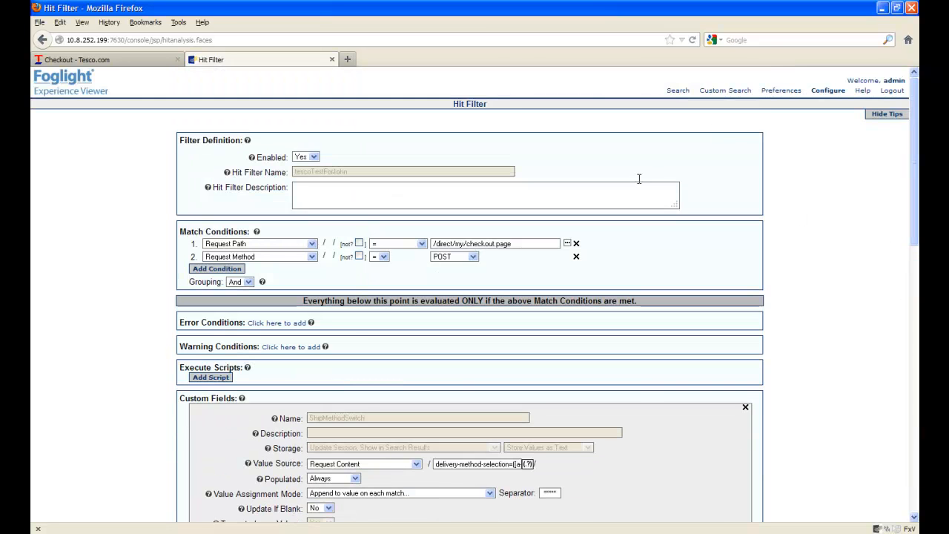
Search hits using the tescoTestForJohn hit filter as the hit filter condition
mouse_move(677, 92)
click(674, 120)
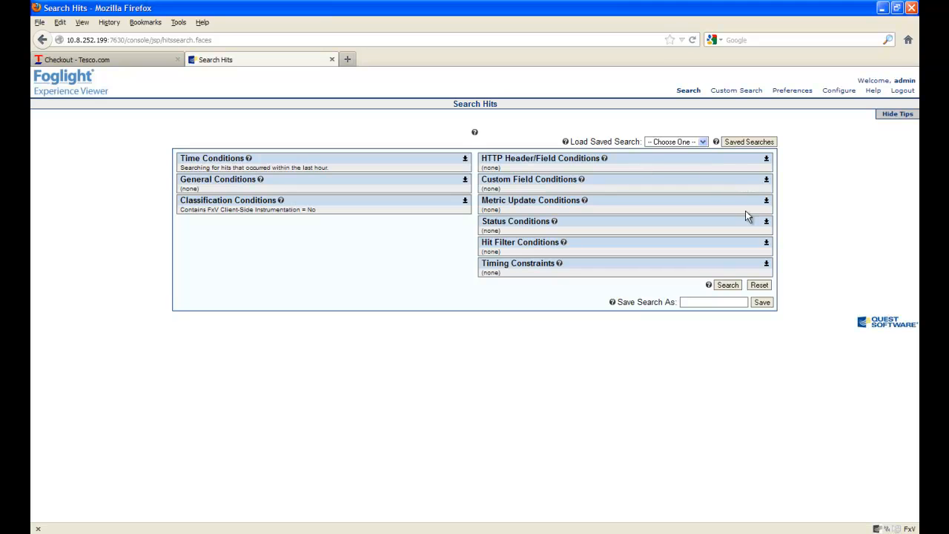
click(766, 244)
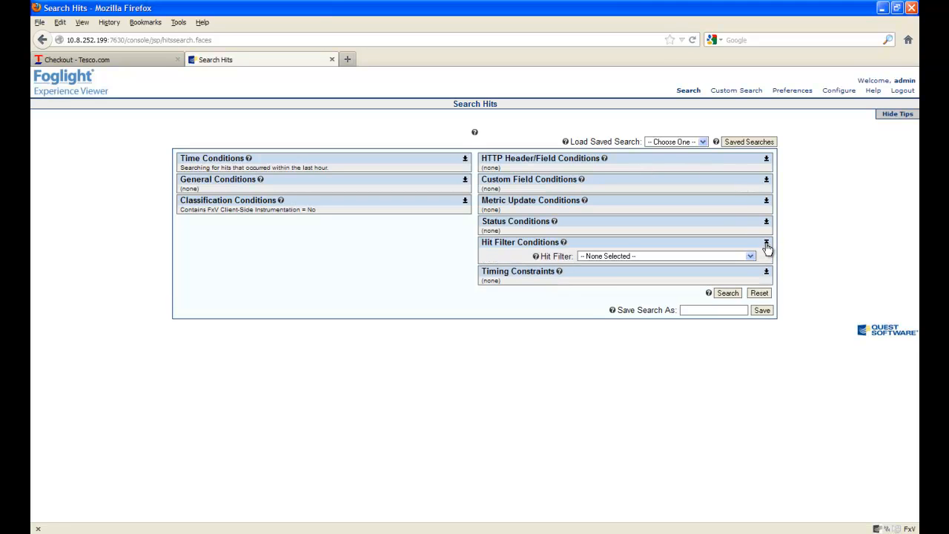
click(750, 255)
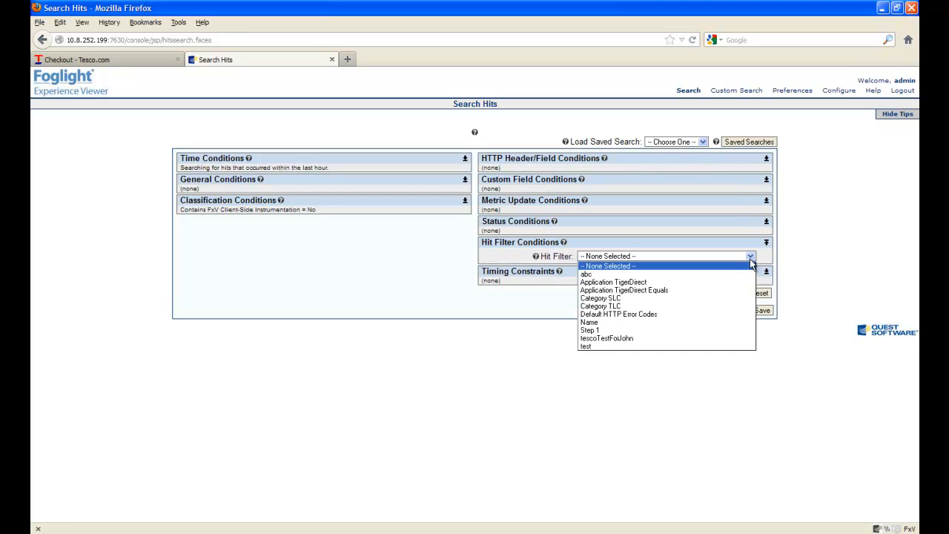
click(694, 338)
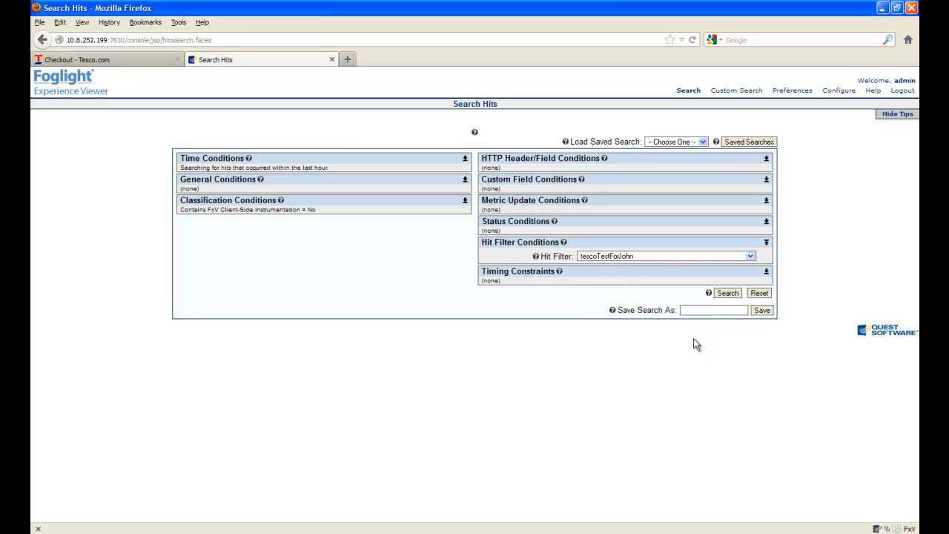
click(728, 293)
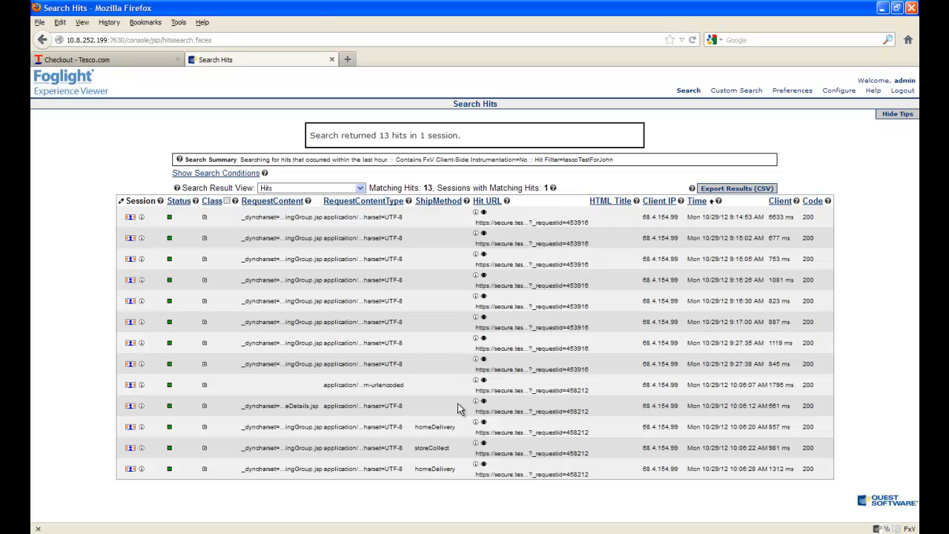
Open the storeCollect hit's details and examine its Hit Custom Fields values
click(475, 443)
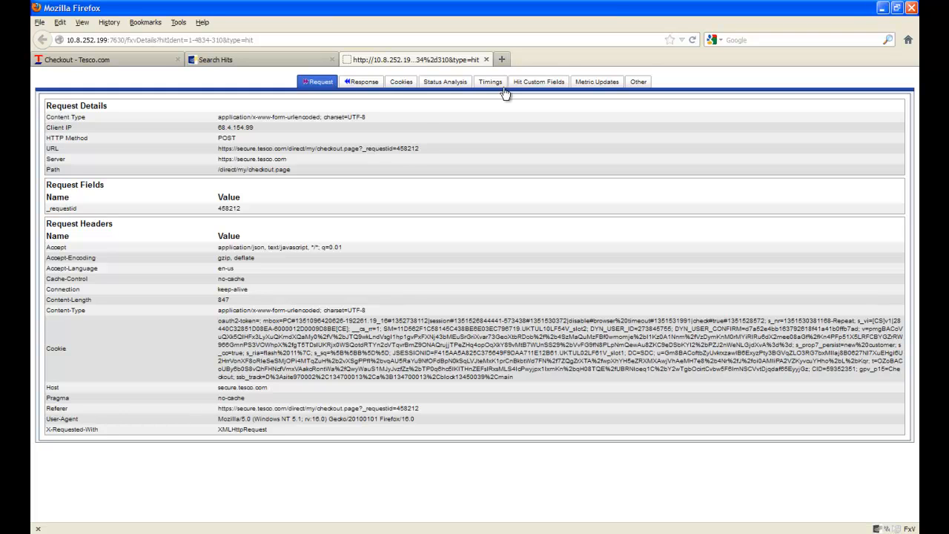
click(531, 85)
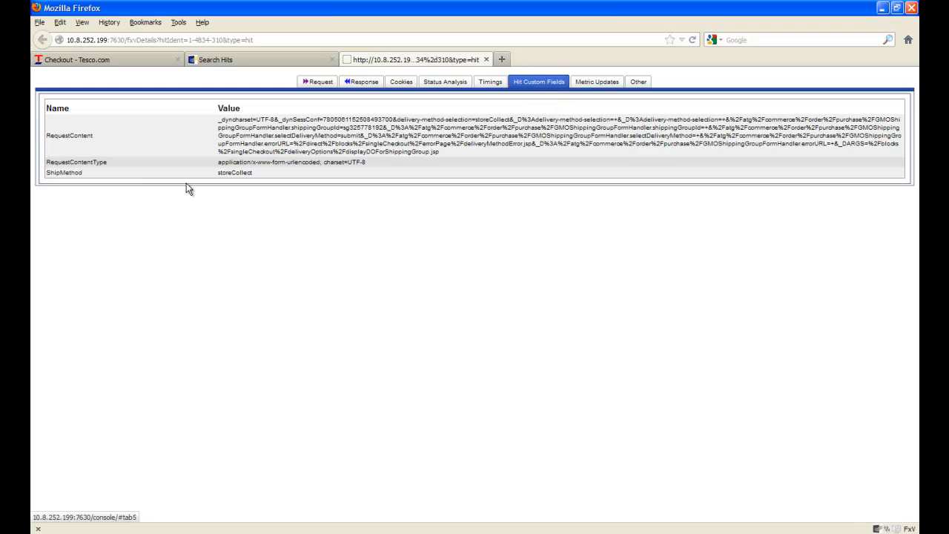
double_click(68, 135)
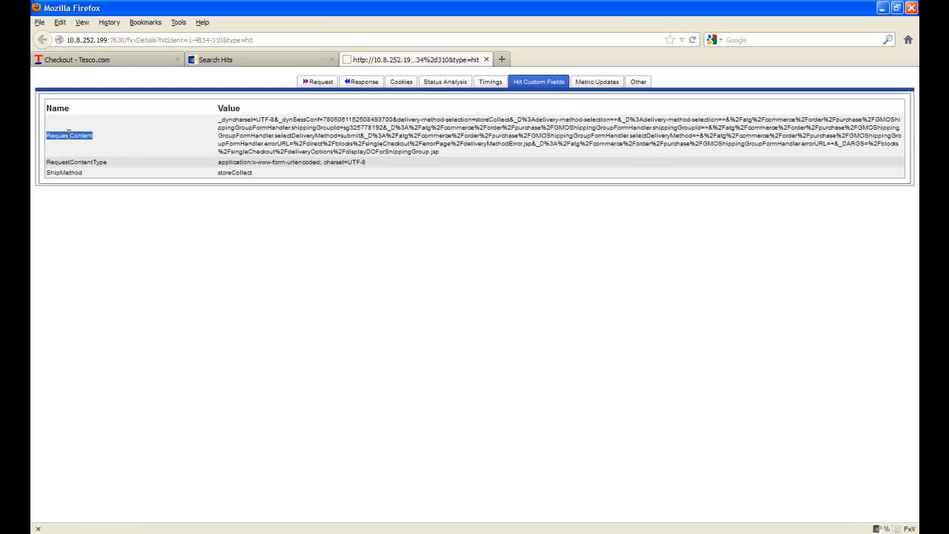
double_click(70, 162)
click(66, 131)
triple_click(237, 162)
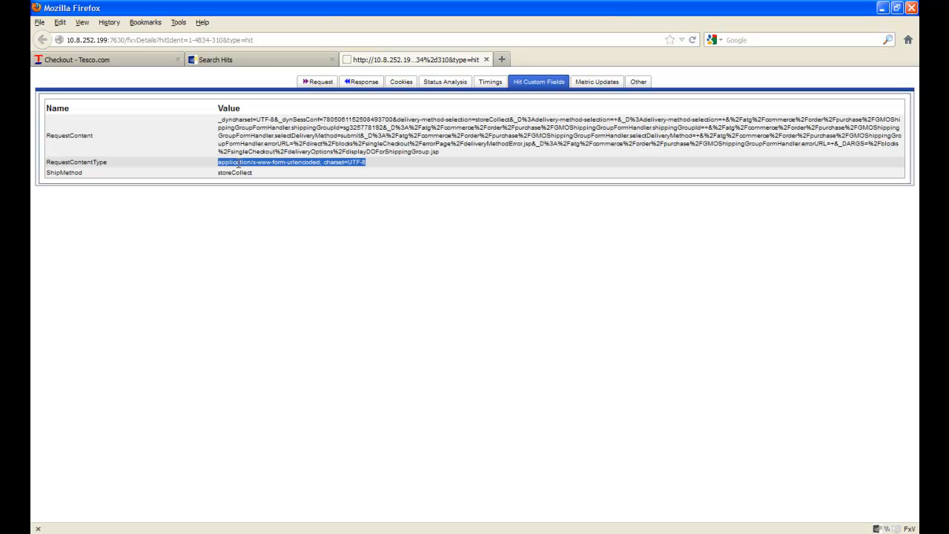
Open the Hit Analysis Configuration Options section of the configuration
click(257, 60)
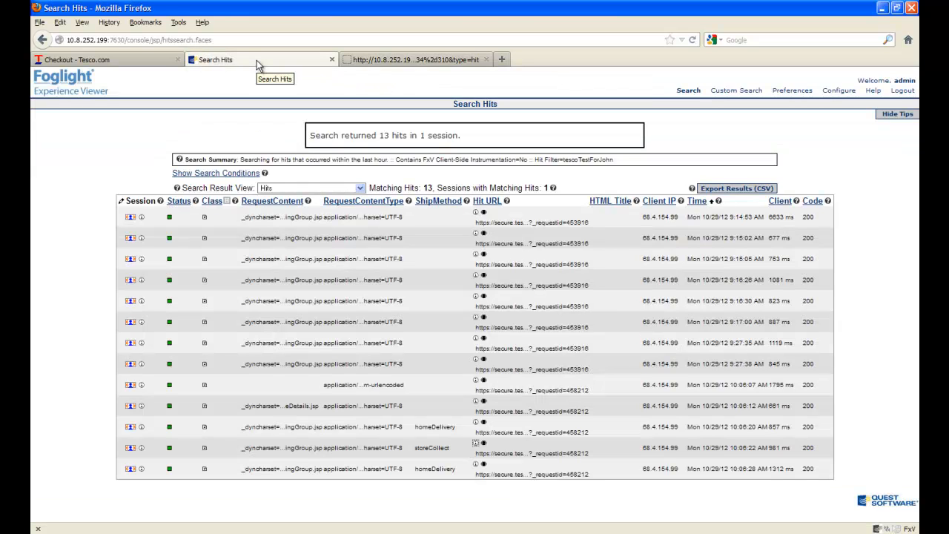
mouse_move(838, 95)
click(836, 111)
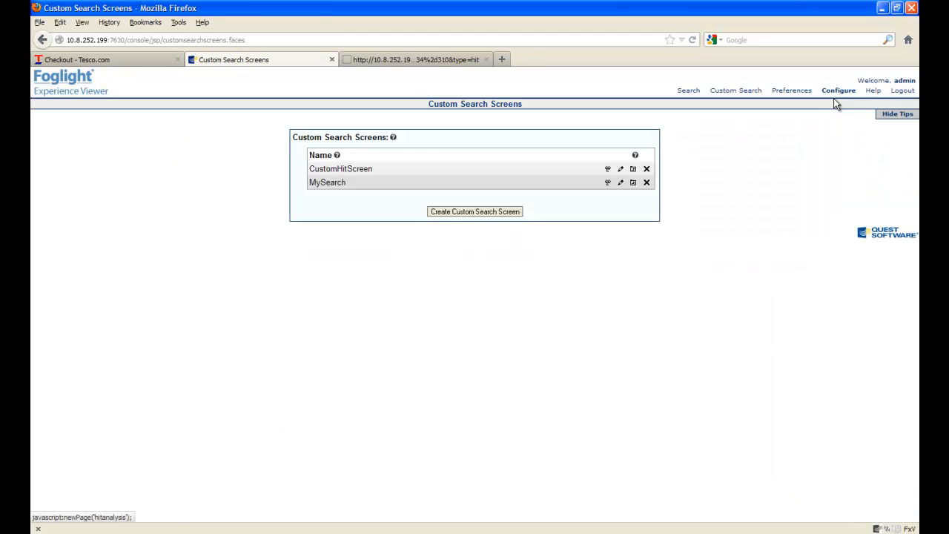
click(835, 94)
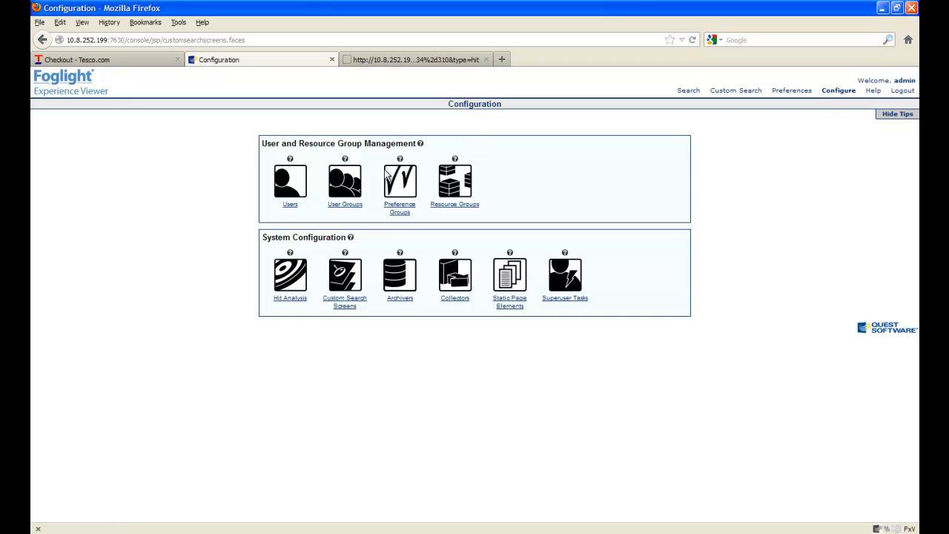
click(298, 302)
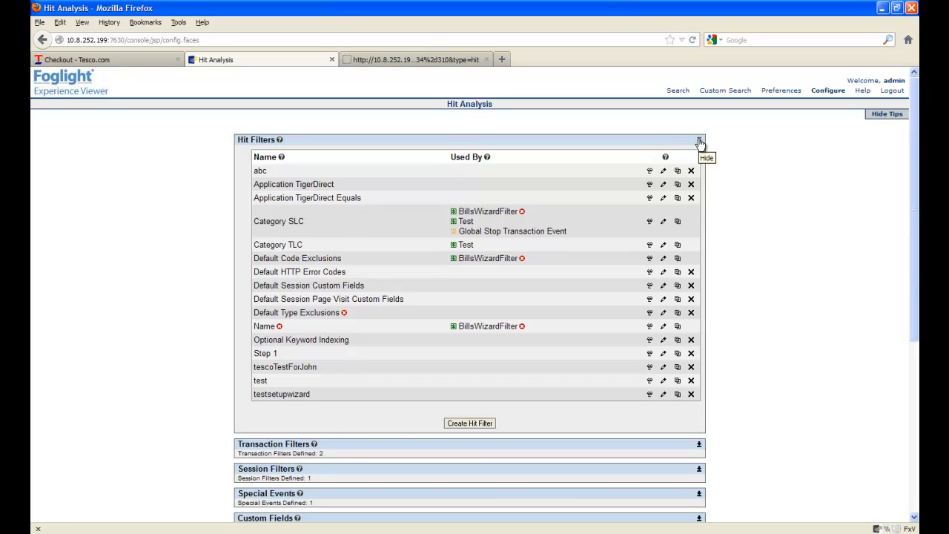
click(700, 142)
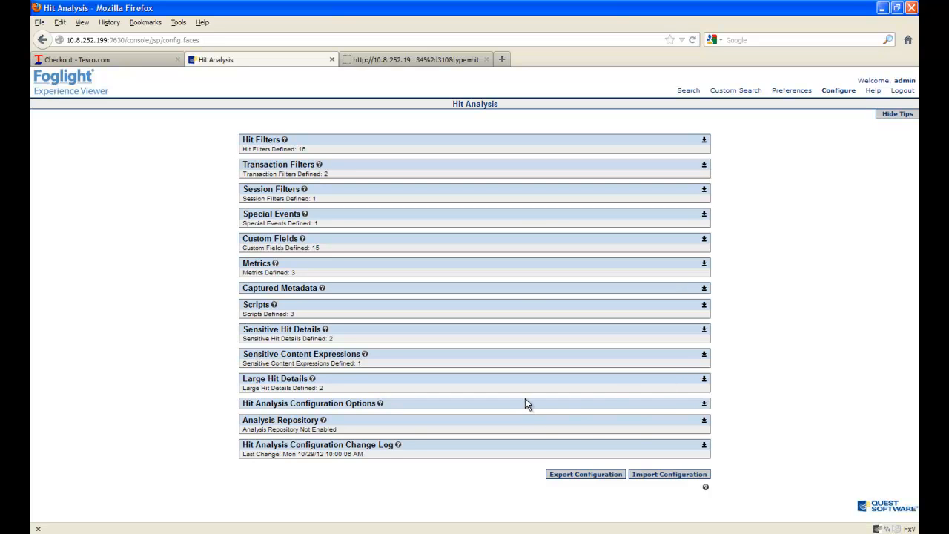
click(704, 404)
drag(916, 266, 899, 428)
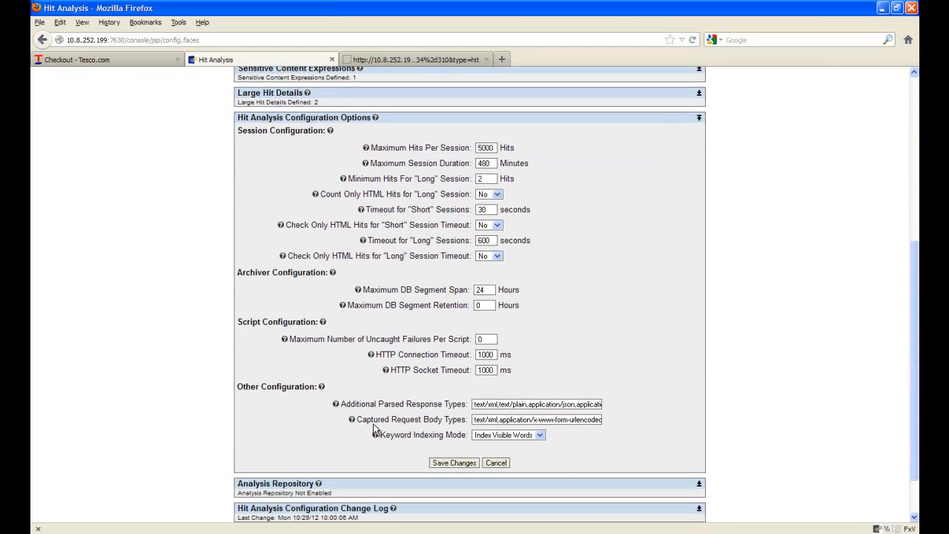
Examine the Captured Request Body Types setting under Other Configuration
click(498, 420)
key(shift+Right)
key(shift+Right)
key(shift+Right)
key(shift+Right)
key(shift+Right)
key(shift+Right)
key(shift+Right)
key(shift+Right)
key(shift+Right)
key(shift+Right)
key(shift+Right)
key(shift+Right)
key(shift+Right)
key(shift+Right)
key(shift+Right)
key(shift+Right)
key(shift+Right)
key(shift+Right)
key(shift+Right)
key(shift+Right)
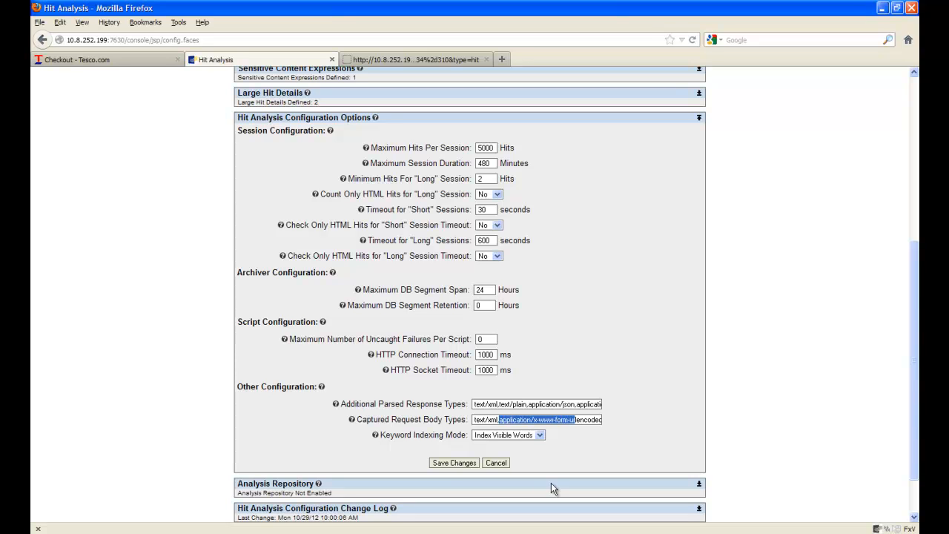
key(shift+Right)
key(shift+Right)
key(shift+Right)
key(shift+Right)
key(shift+Right)
key(shift+Right)
key(shift+Right)
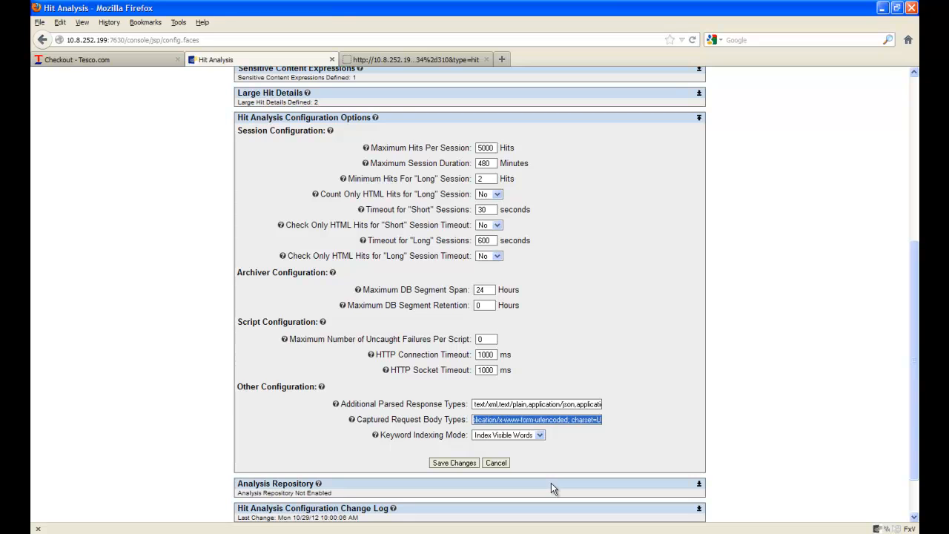
key(shift+Right)
key(shift+Right)
key(shift+Right)
Compare the hit's RequestContentType value with the Captured Request Body Types setting across the two tabs
click(442, 59)
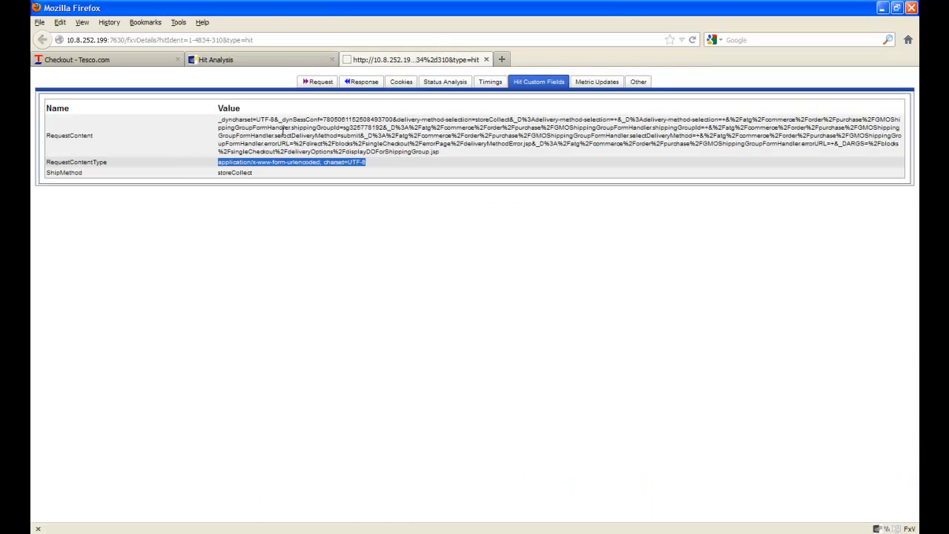
double_click(220, 159)
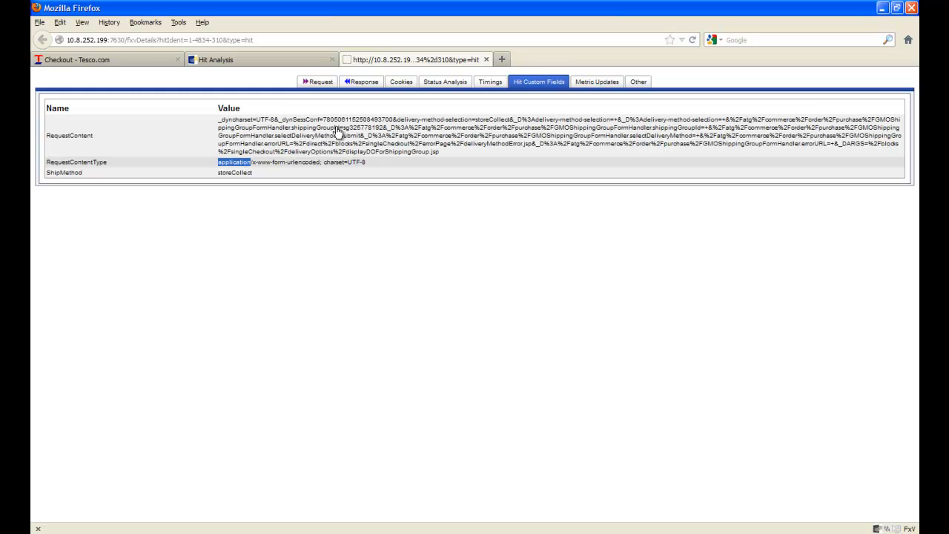
click(303, 59)
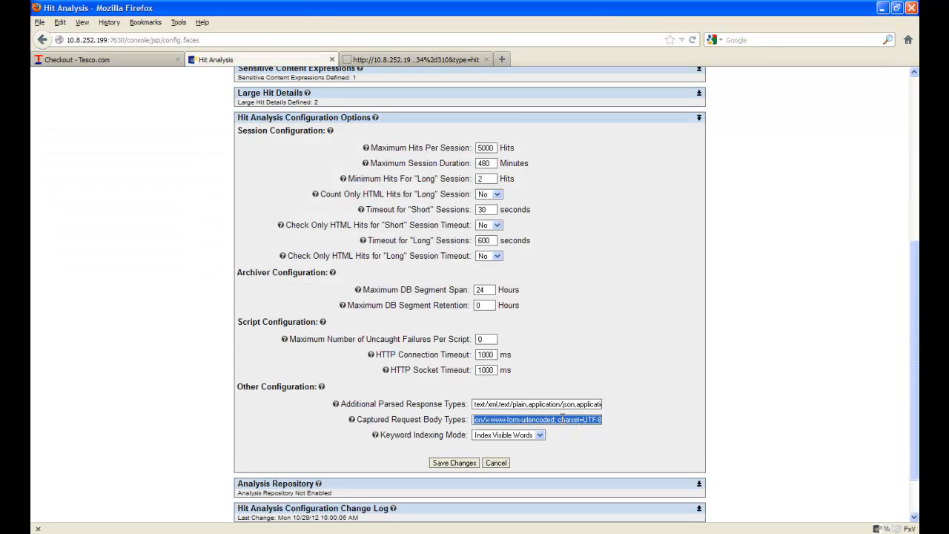
click(380, 61)
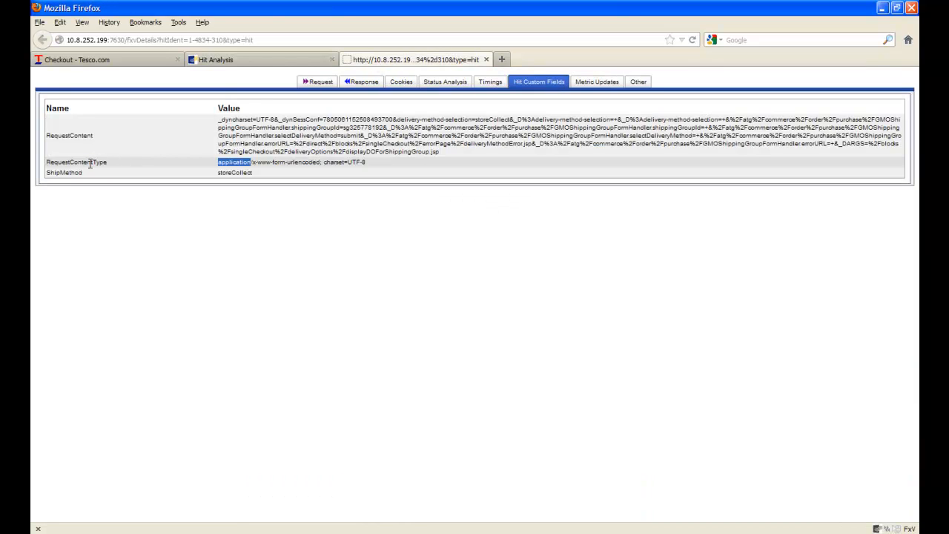
click(311, 60)
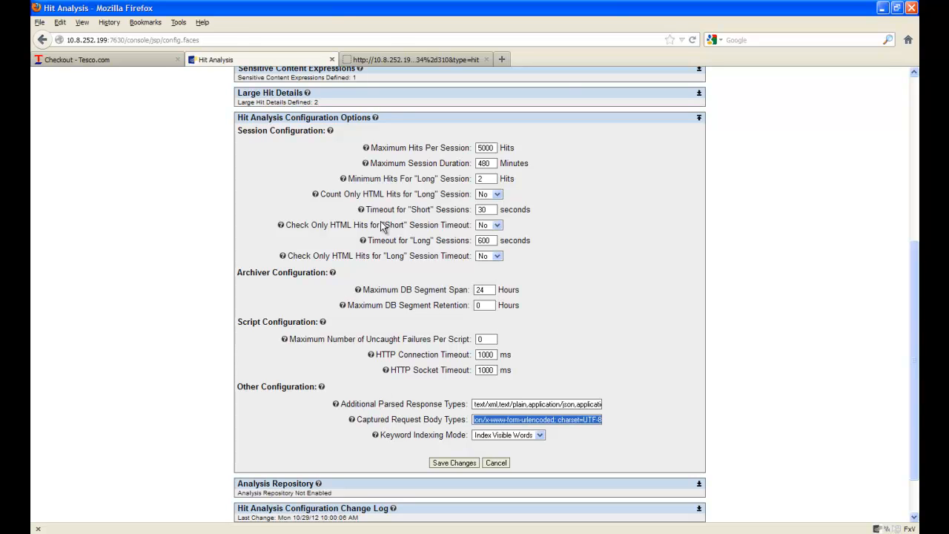
click(395, 59)
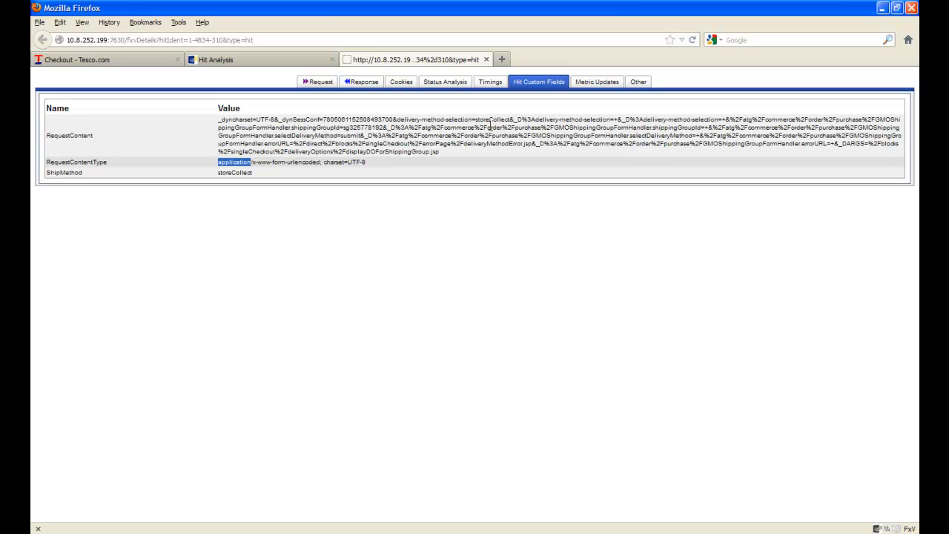
Copy the storeCollect hit's RequestContent value and return to the Hit Analysis tab
drag(441, 152, 201, 134)
right_click(249, 133)
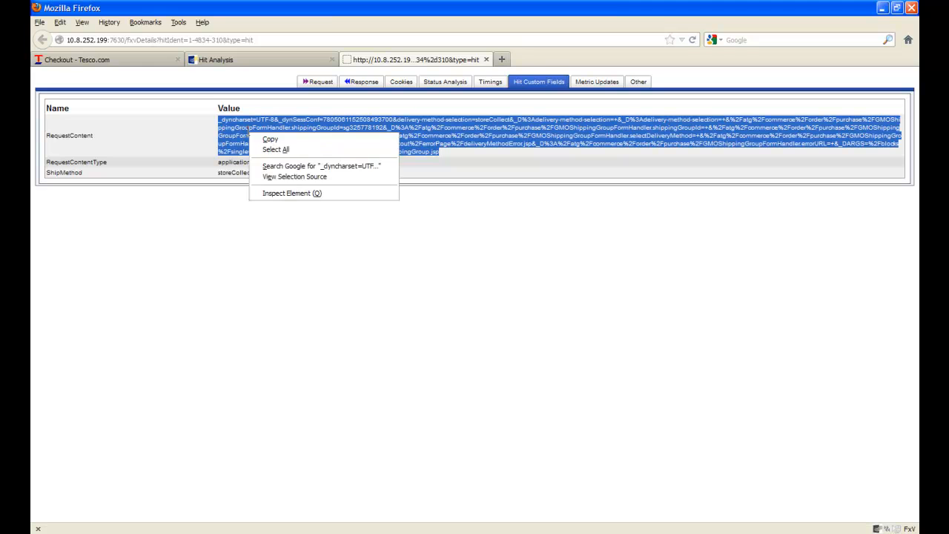
click(271, 139)
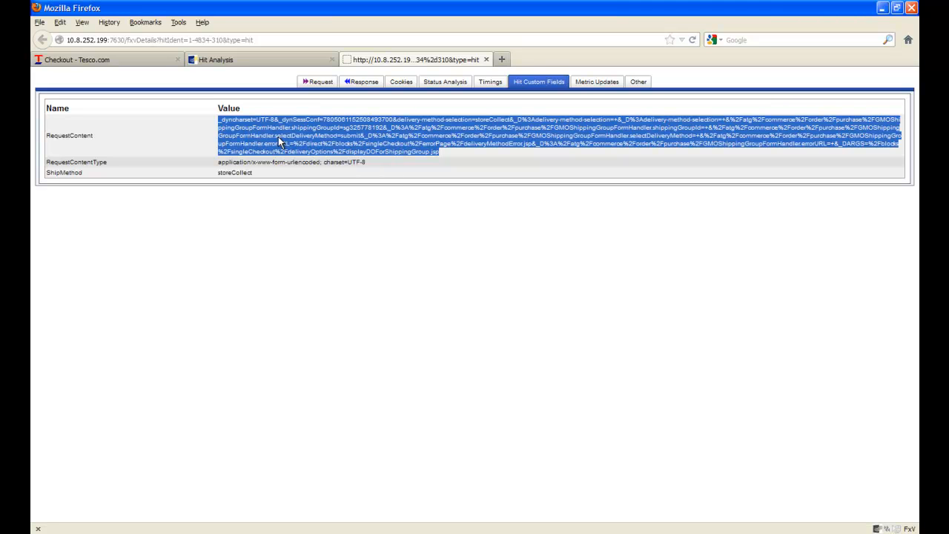
click(276, 63)
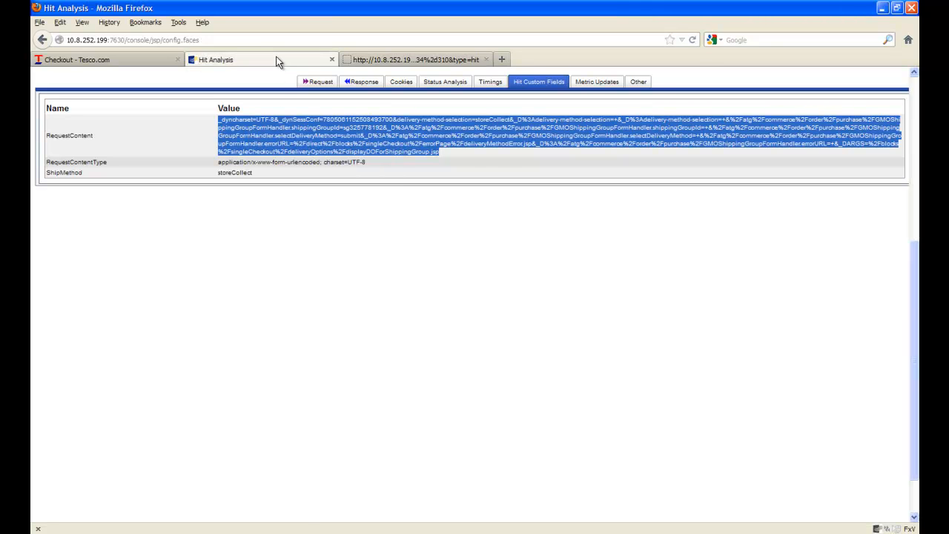
Open the tescoTestForJohn hit filter for editing from the Hit Filters list
drag(911, 301, 909, 95)
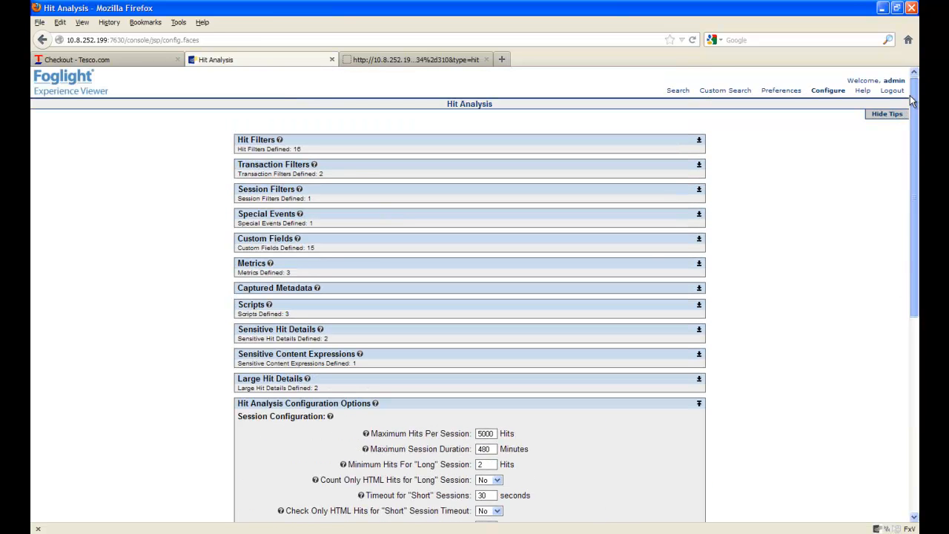
click(700, 140)
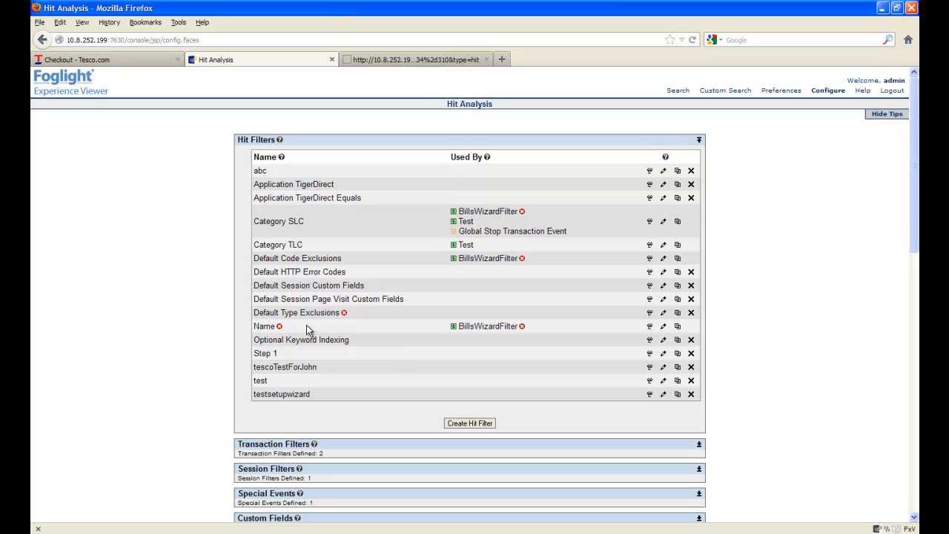
click(664, 369)
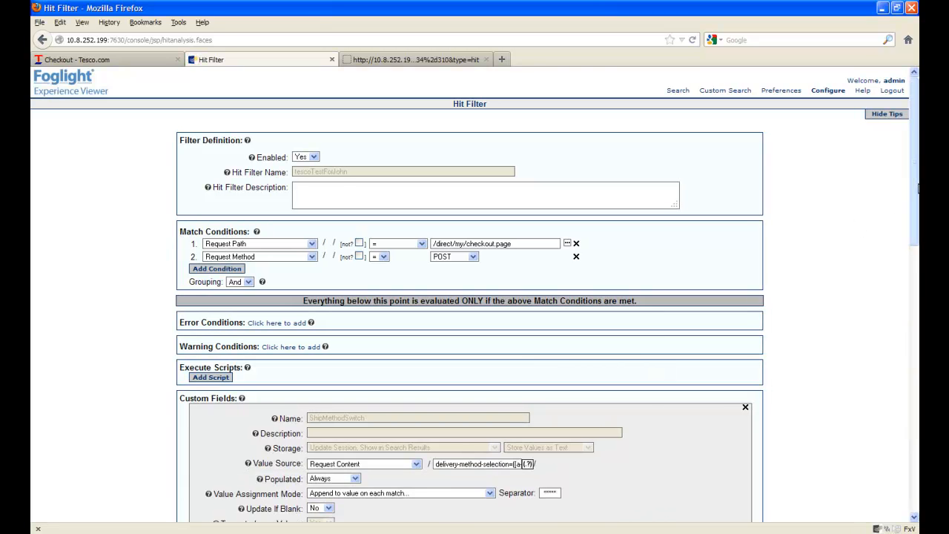
Test the ShipMethodSwitch custom field's expression against the pasted storeCollect request content, then close the expression tester
drag(914, 185, 902, 371)
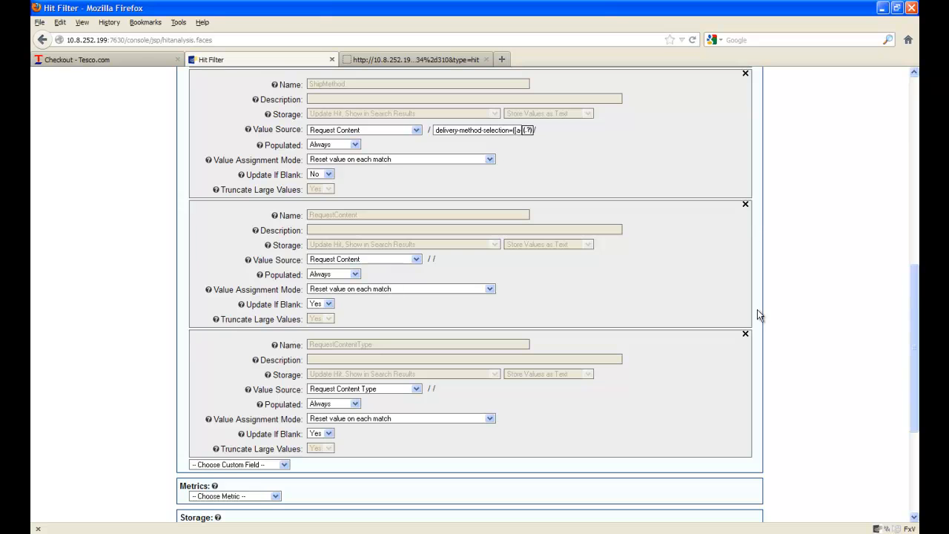
drag(913, 324, 898, 228)
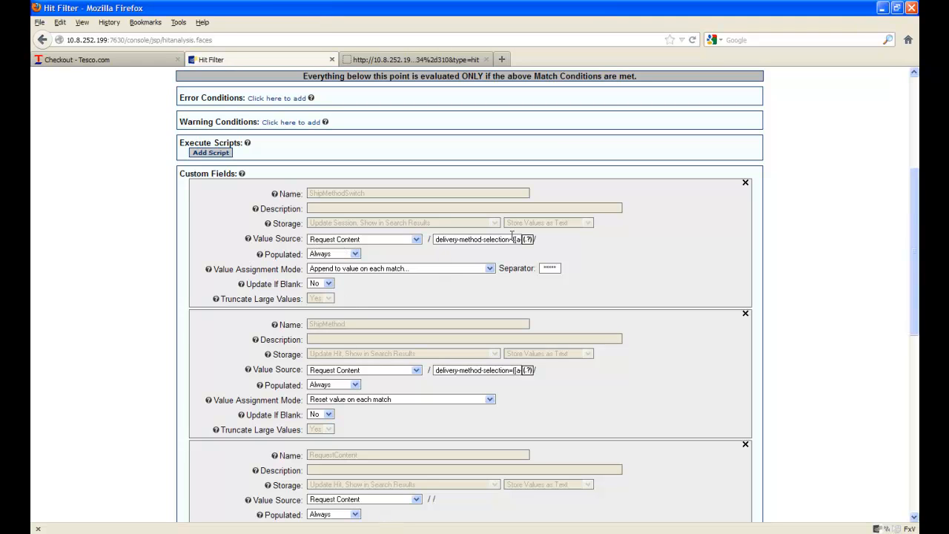
click(528, 240)
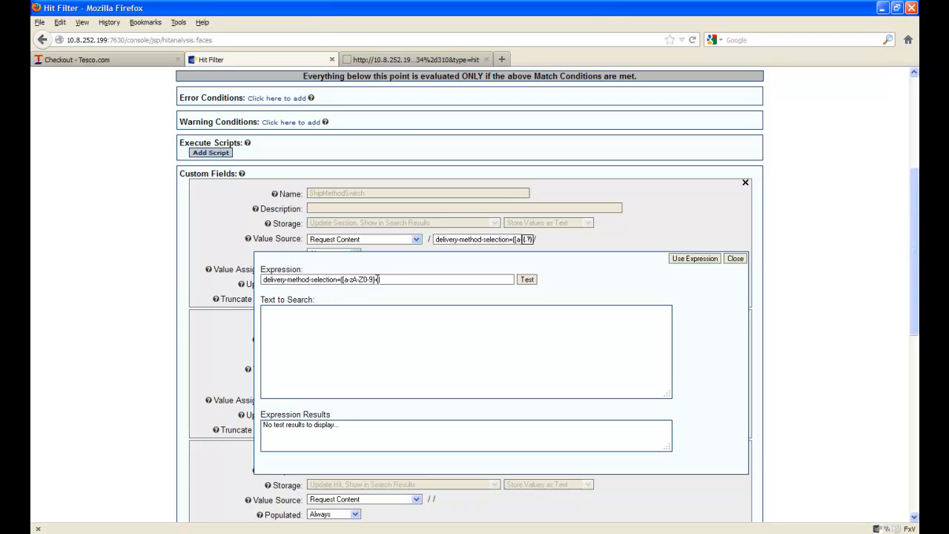
drag(378, 280, 375, 279)
click(353, 331)
right_click(354, 332)
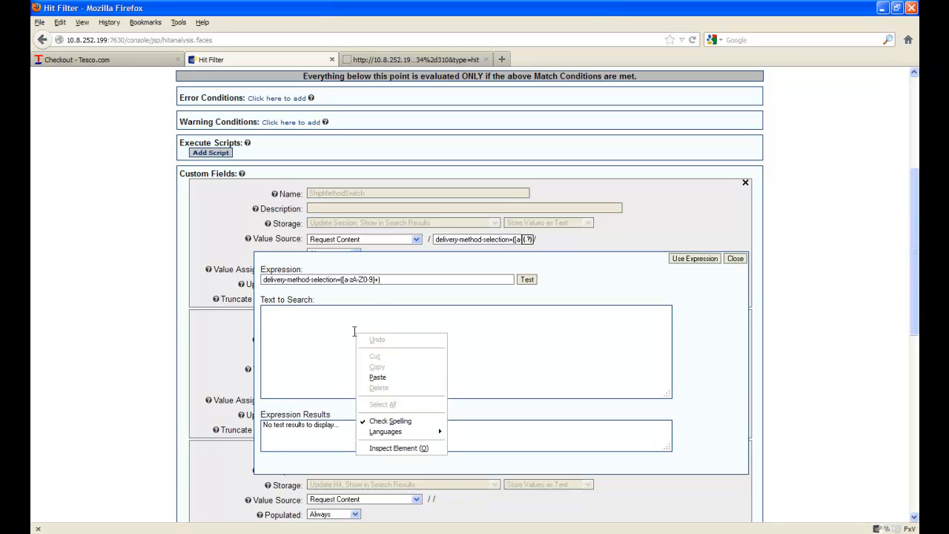
click(377, 377)
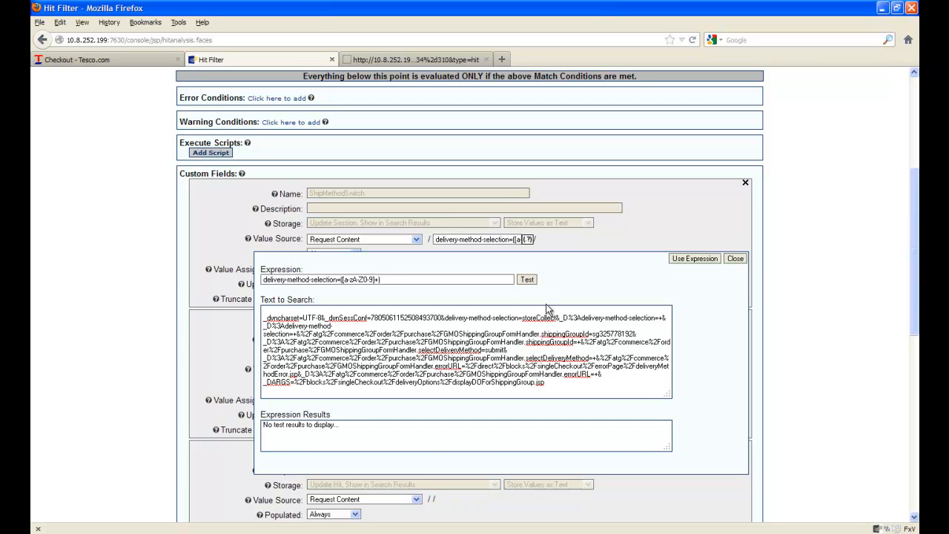
click(529, 281)
double_click(270, 424)
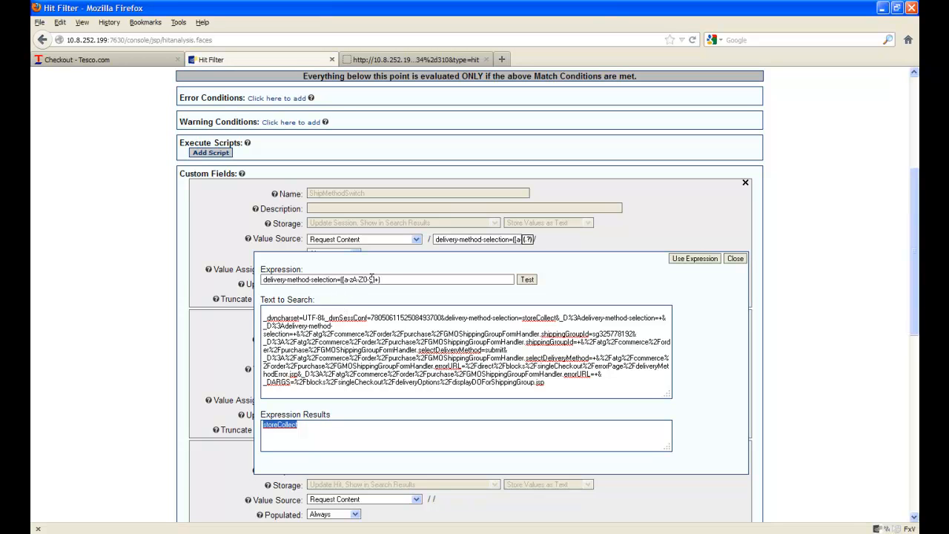
click(342, 279)
text(()
click(736, 258)
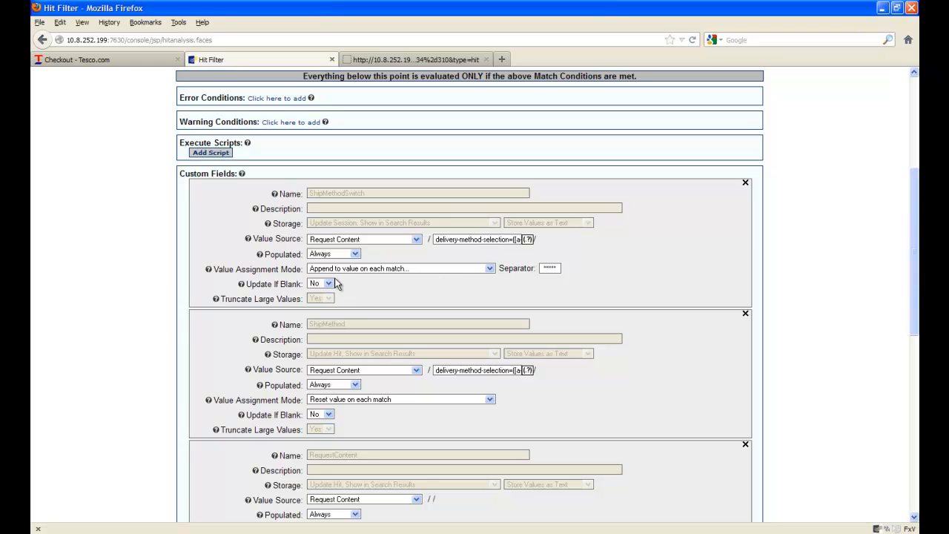
Inspect the ShipMethodSwitch separator and the ShipMethod custom field's expression
double_click(548, 266)
double_click(470, 370)
triple_click(470, 370)
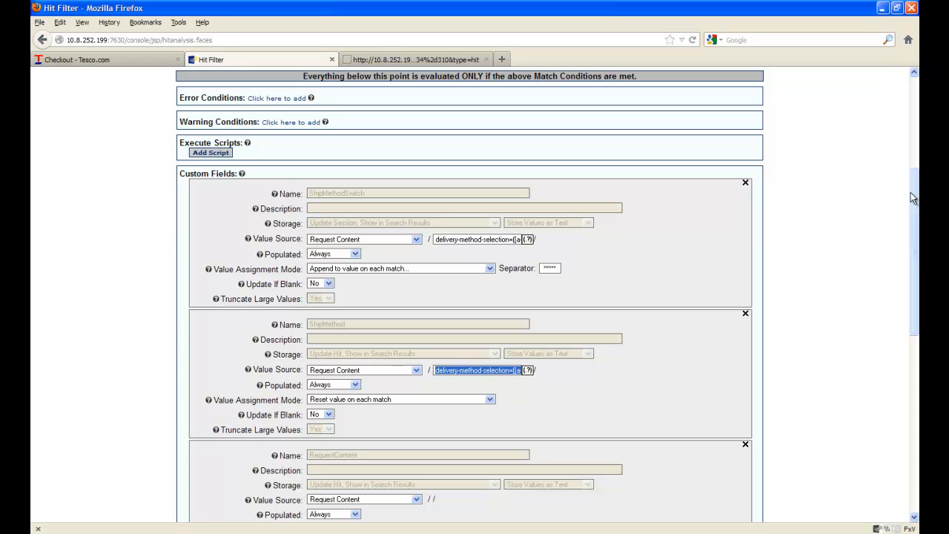
drag(917, 203, 915, 107)
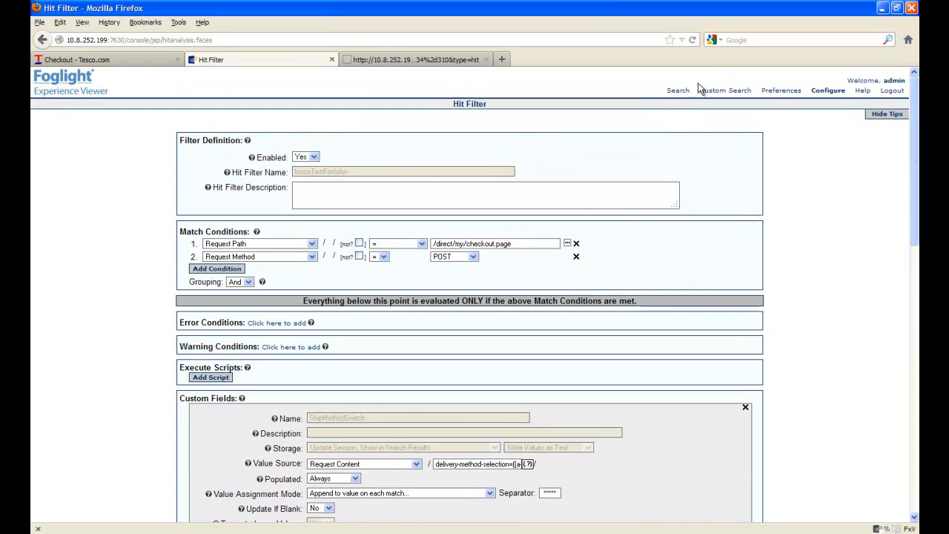
Search hits using the tescoTestForJohn hit filter as the hit filter condition
mouse_move(675, 93)
click(672, 120)
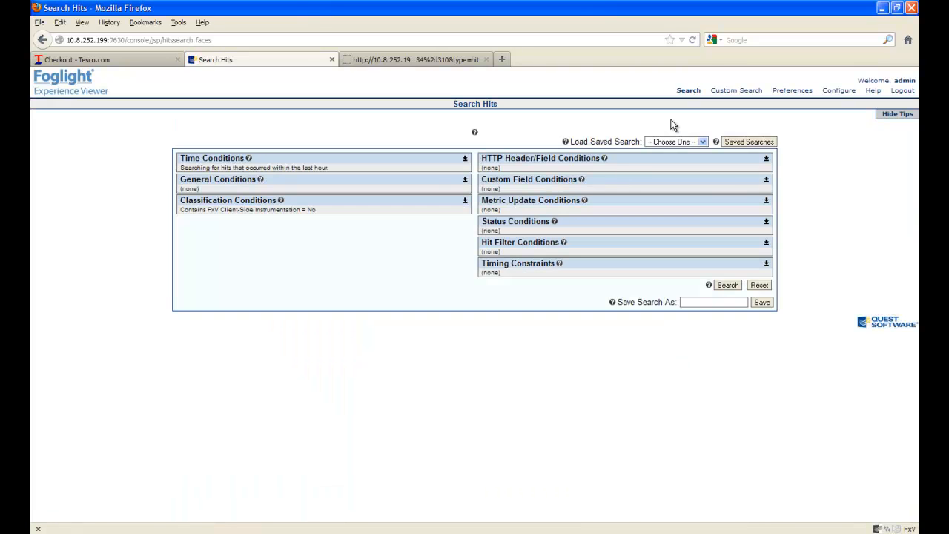
click(766, 242)
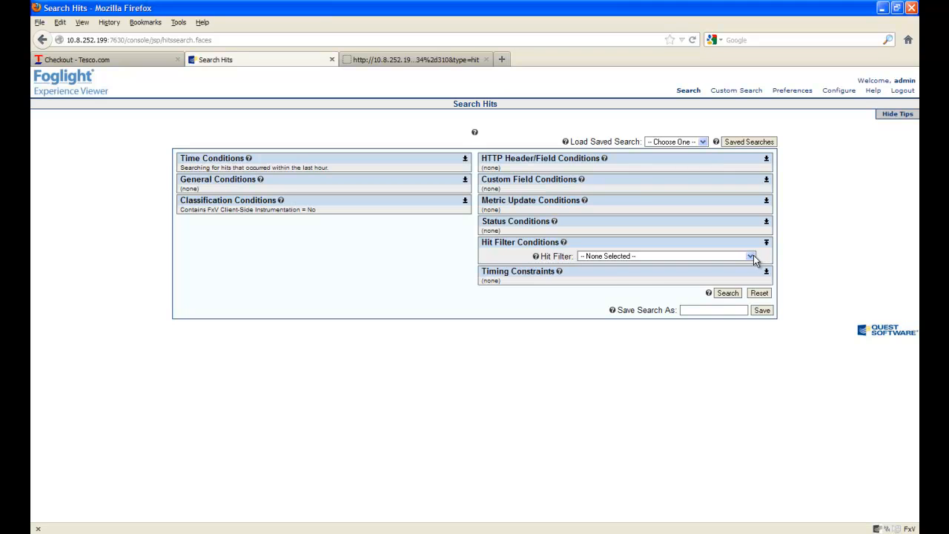
click(751, 257)
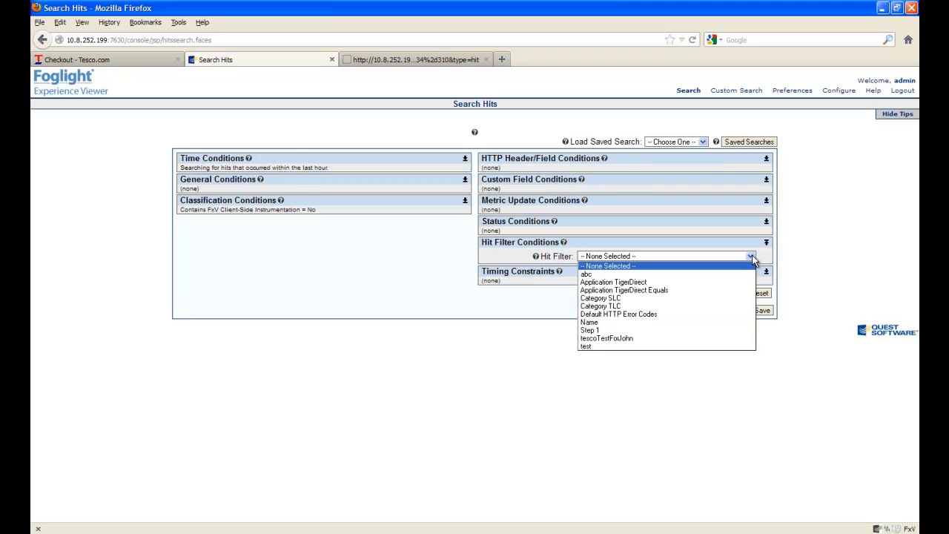
click(726, 338)
click(726, 294)
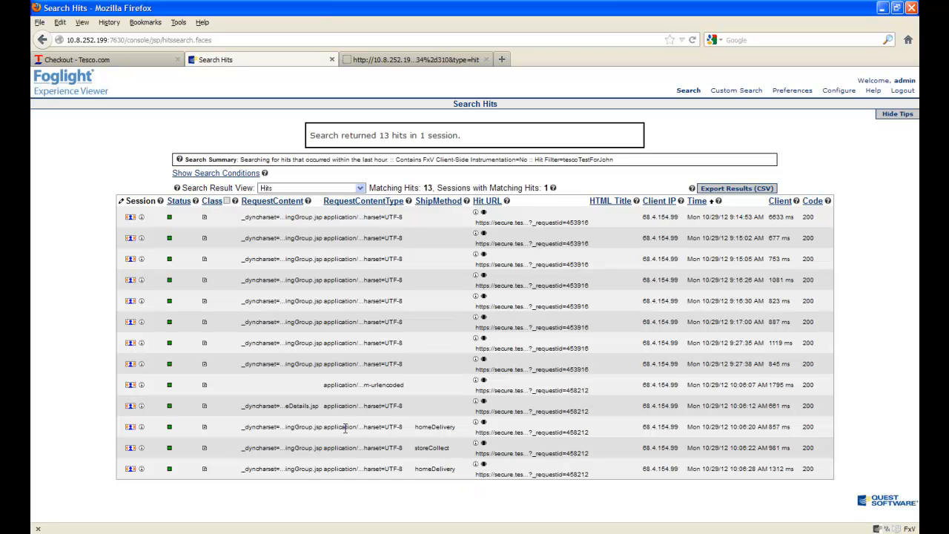
Examine the ShipMethod values of the last three hits in the search results
double_click(426, 427)
double_click(426, 448)
double_click(425, 467)
double_click(426, 426)
double_click(427, 448)
double_click(424, 470)
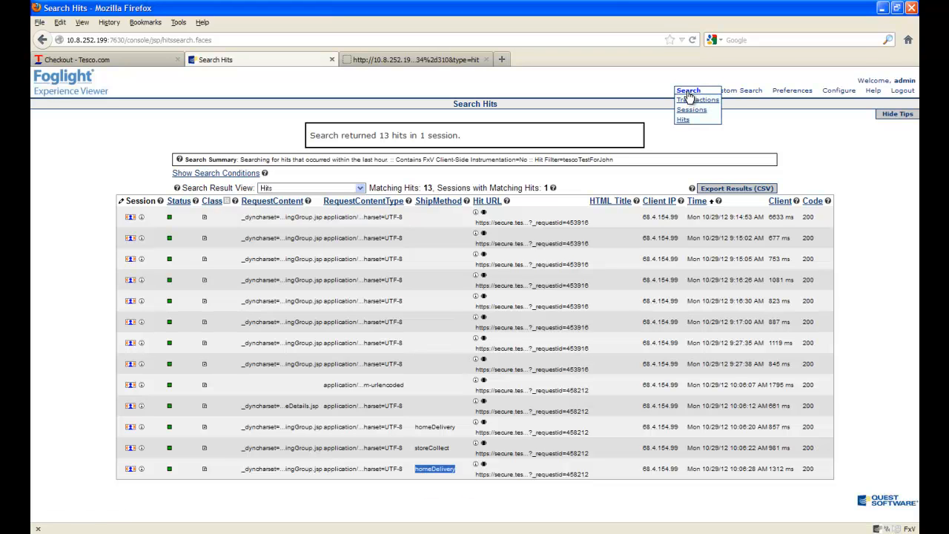
Search sessions and open the matching session in the Session Explorer
click(685, 109)
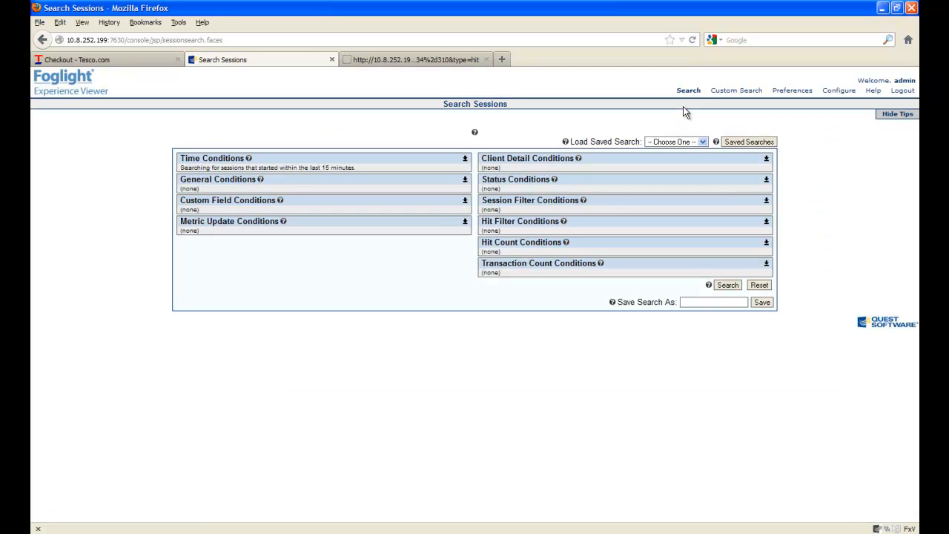
mouse_move(690, 95)
click(728, 285)
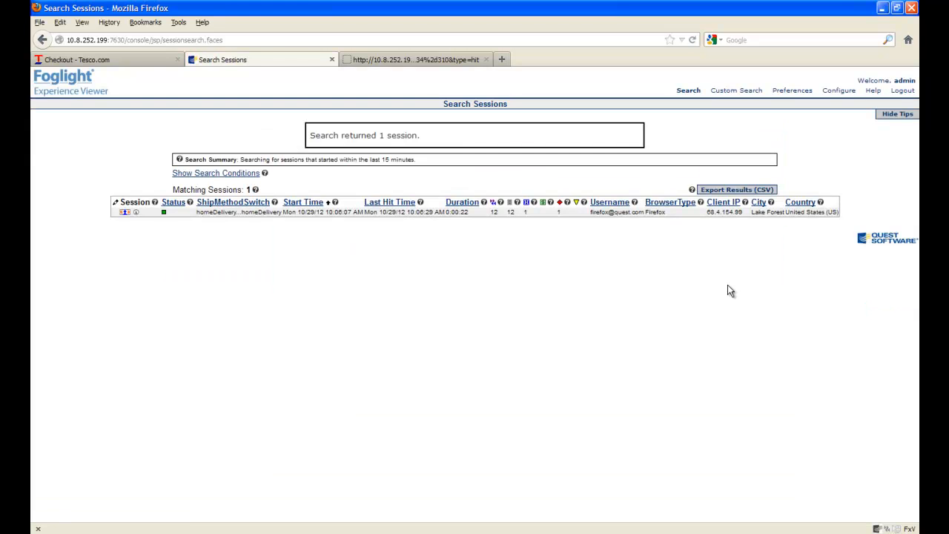
click(123, 212)
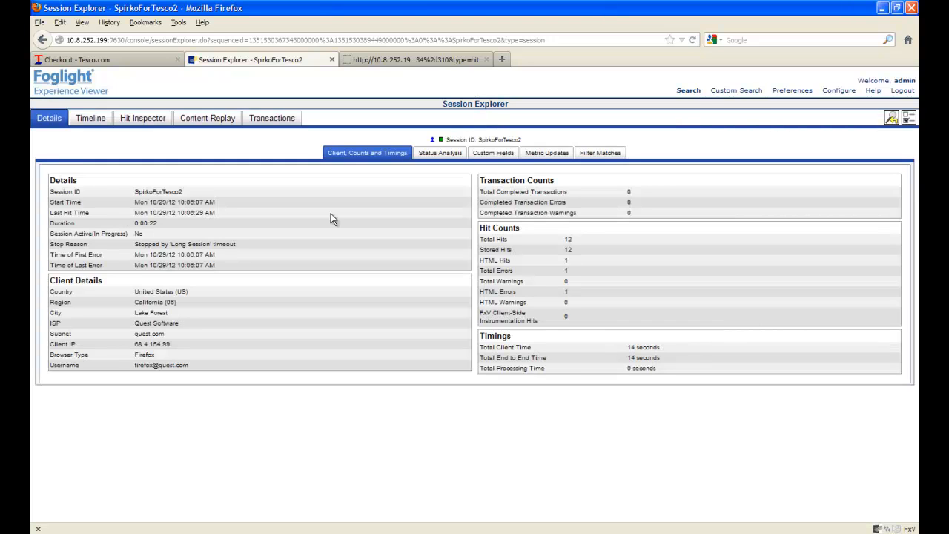
Examine the ShipMethodSwitch value in the session's custom fields
click(490, 157)
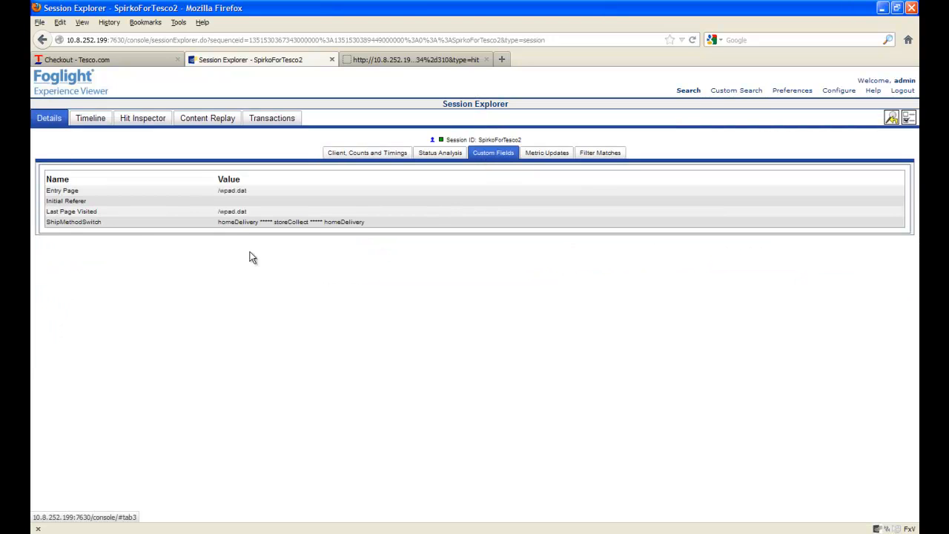
triple_click(267, 222)
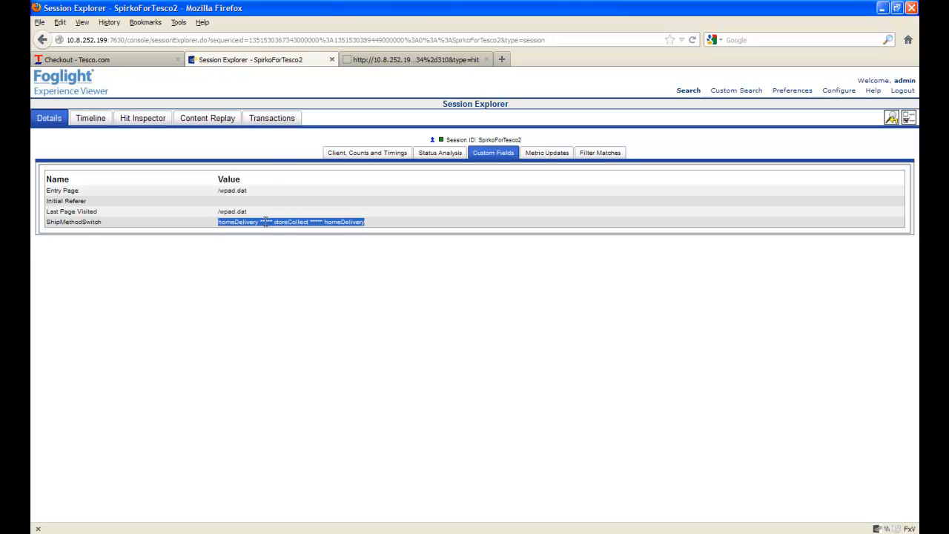
double_click(265, 222)
double_click(230, 222)
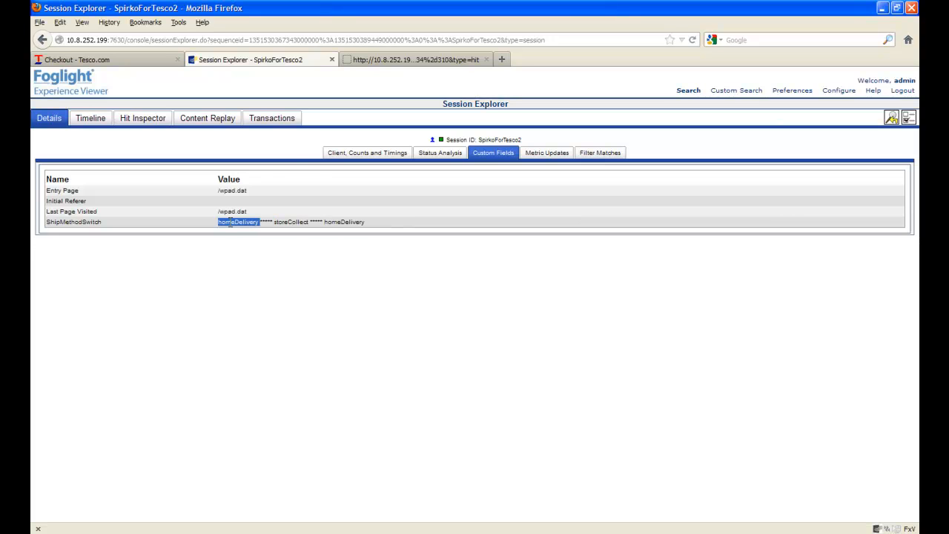
triple_click(282, 222)
double_click(338, 223)
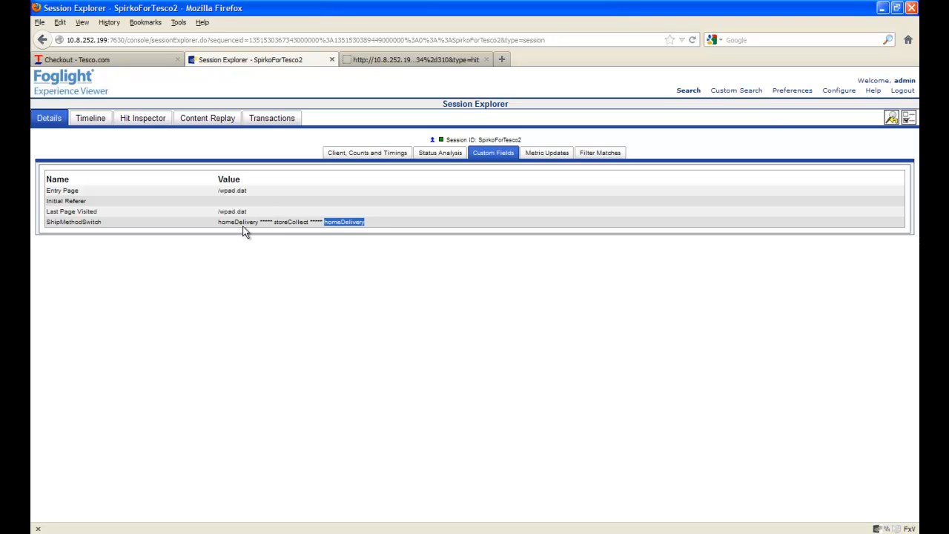
double_click(290, 221)
double_click(340, 221)
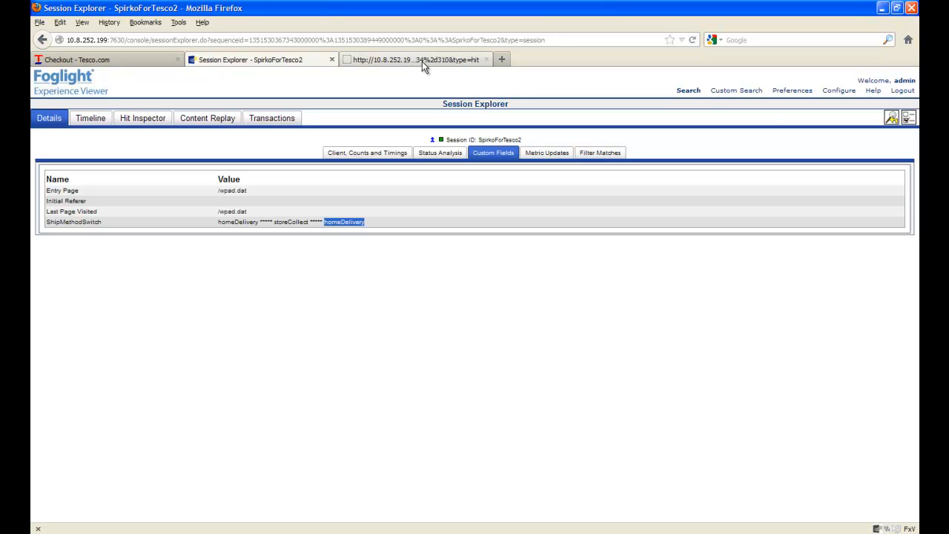
Reopen the tescoTestForJohn hit filter and review its custom fields
click(846, 93)
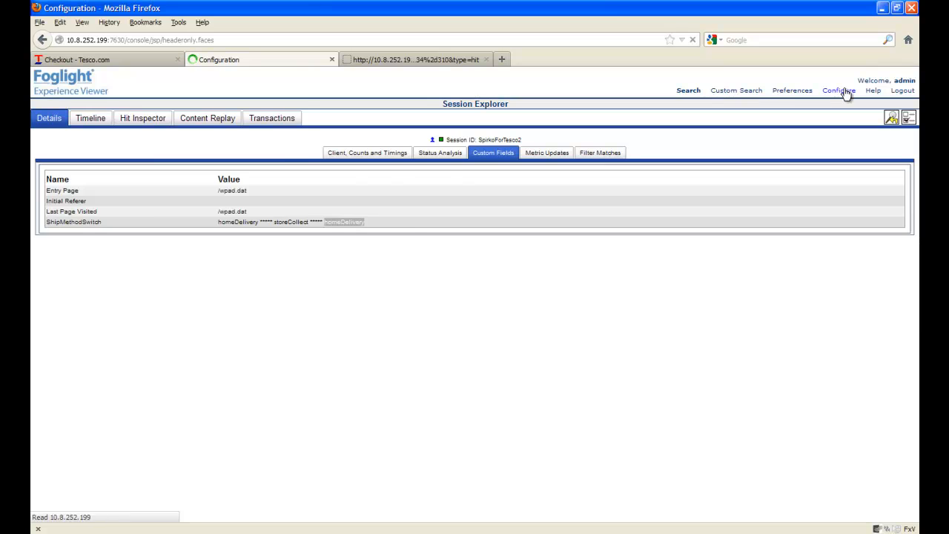
mouse_move(846, 94)
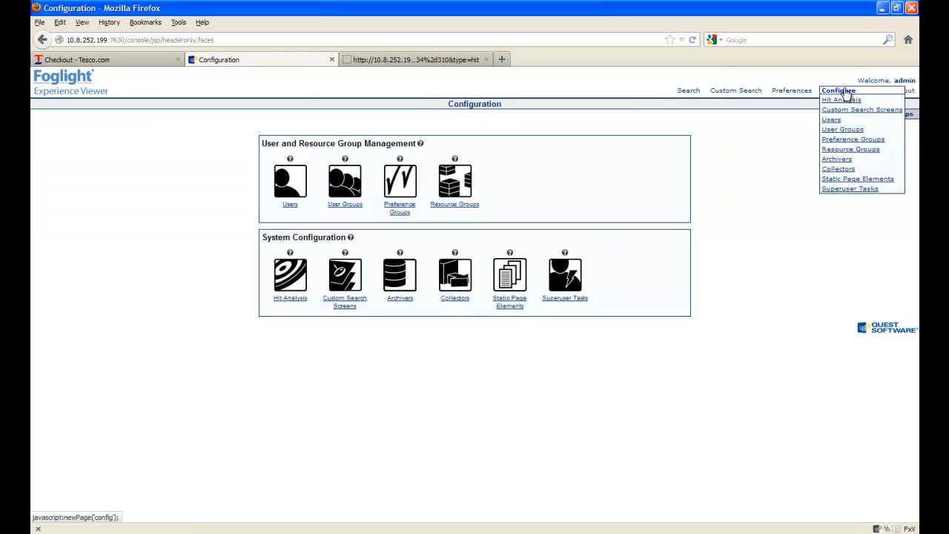
click(283, 300)
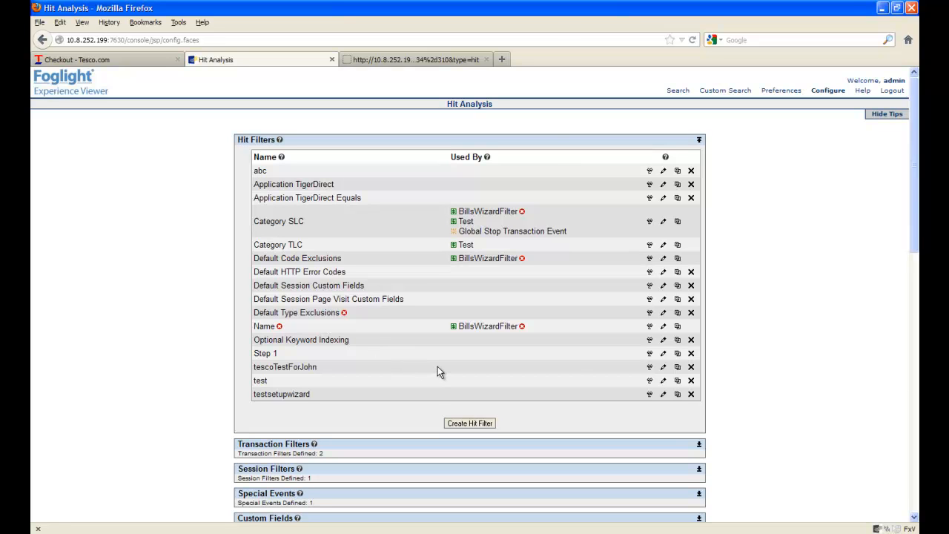
click(663, 368)
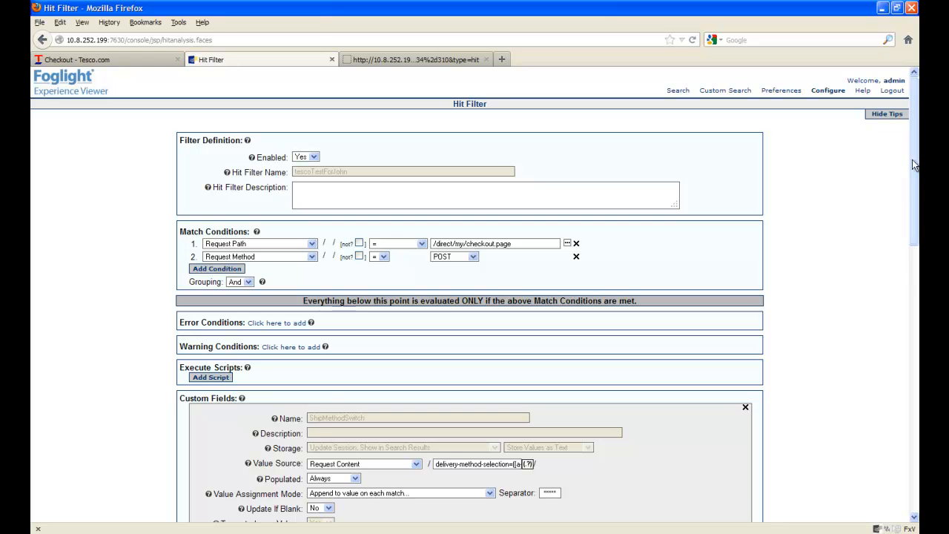
scroll(332, 141, down, 3)
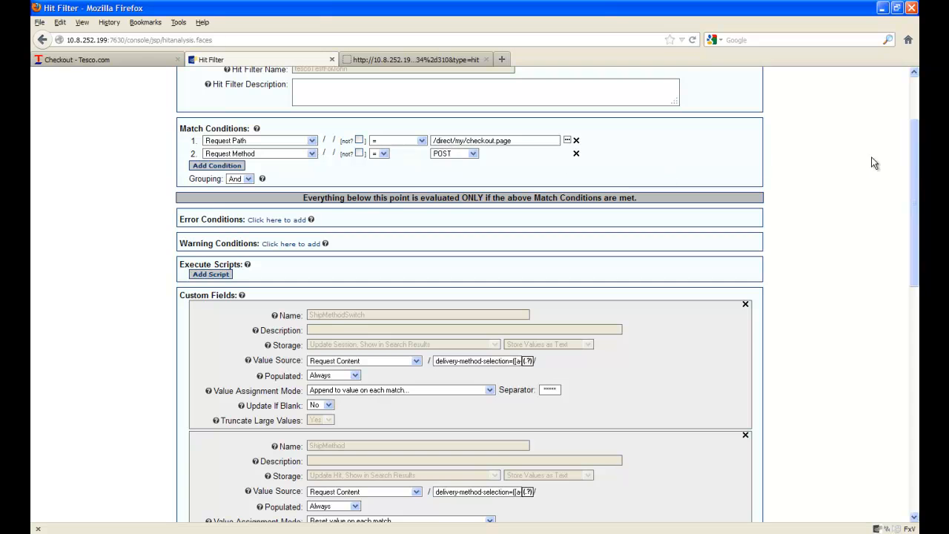
drag(914, 163, 899, 311)
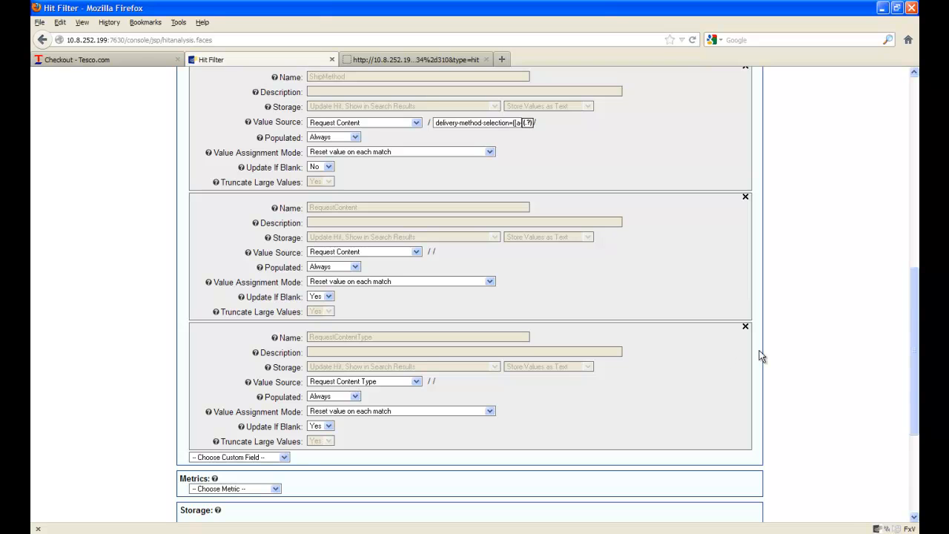
drag(915, 309, 902, 248)
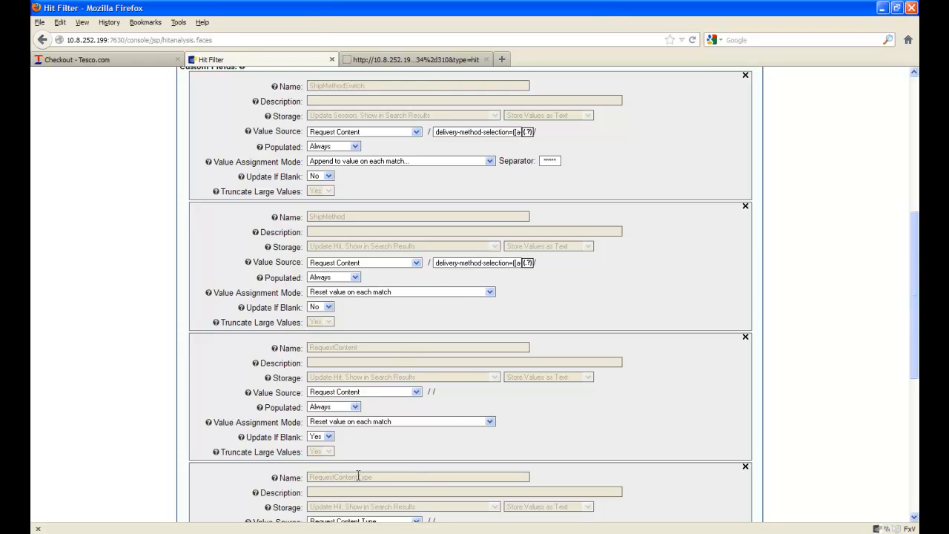
Paste the request content into the ShipMethodSwitch expression tester and close it
click(528, 132)
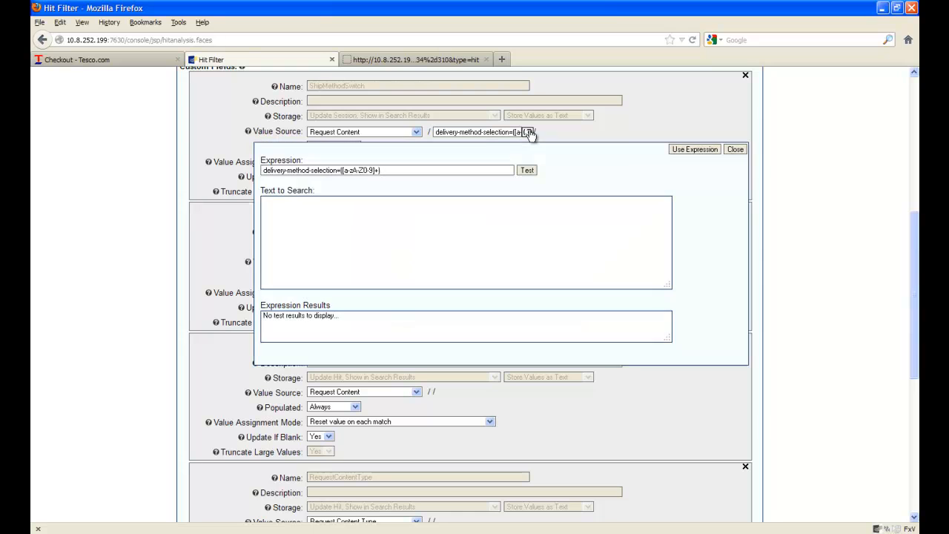
right_click(306, 208)
click(334, 256)
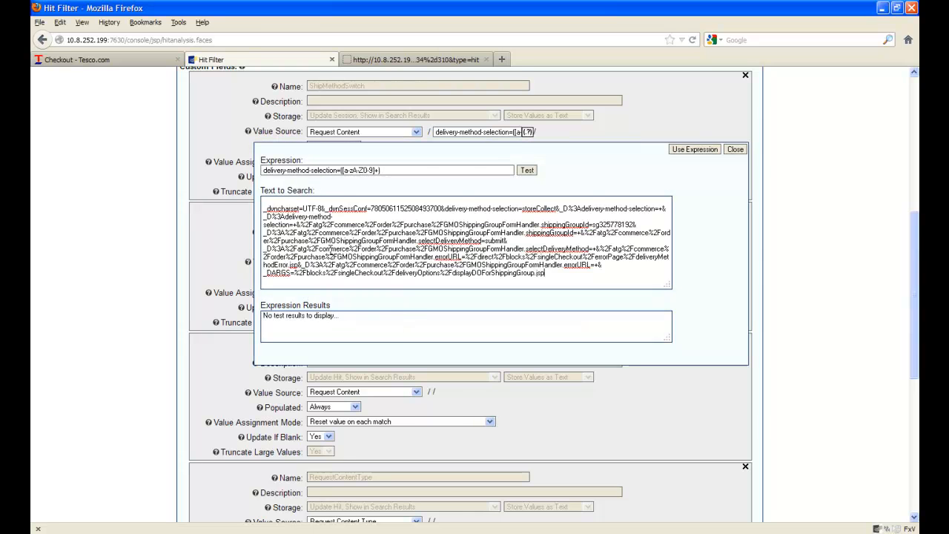
click(739, 150)
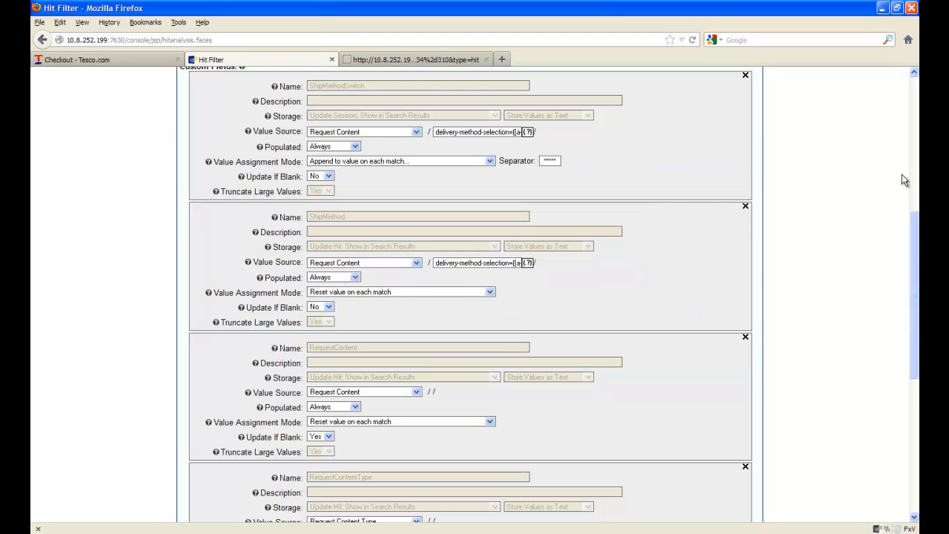
scroll(903, 148, up, 8)
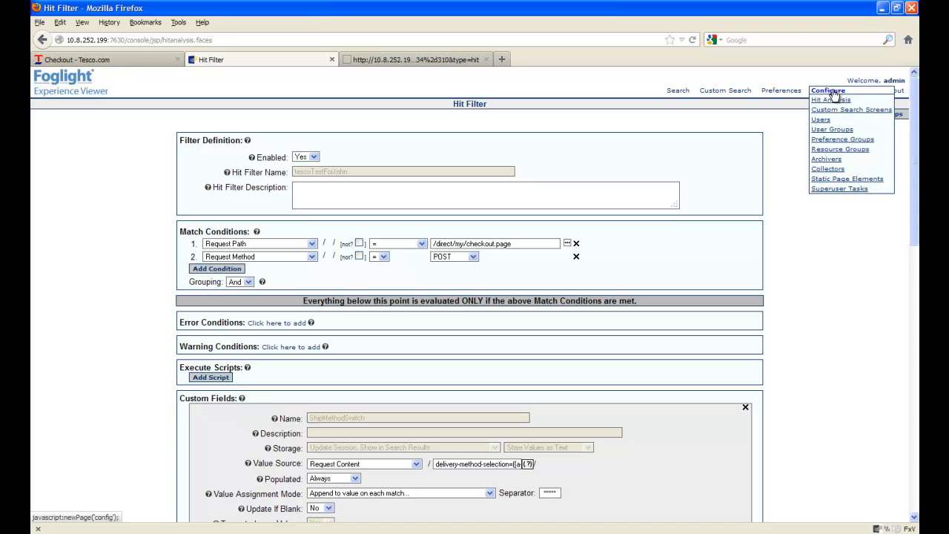
Examine the full Captured Request Body Types value in the Hit Analysis Configuration Options
click(825, 104)
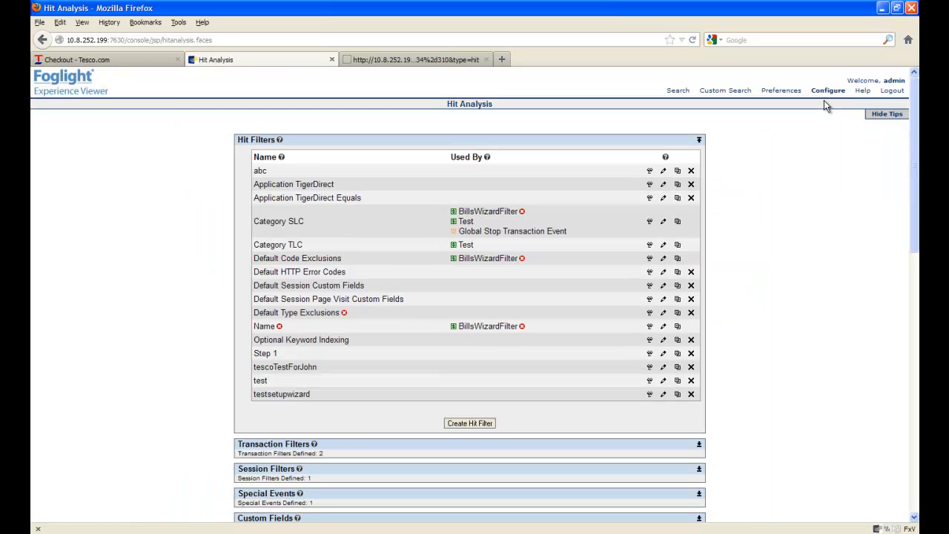
drag(916, 157, 912, 319)
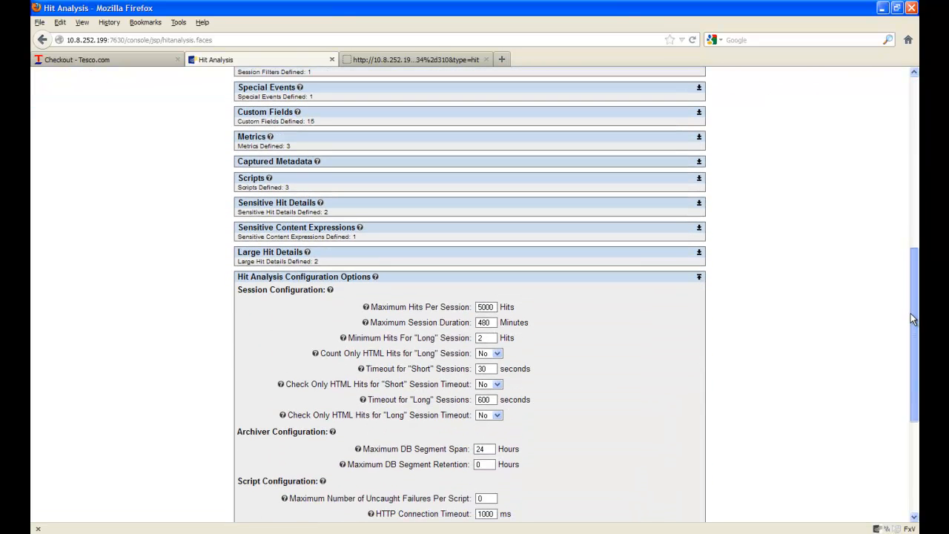
drag(912, 318, 912, 397)
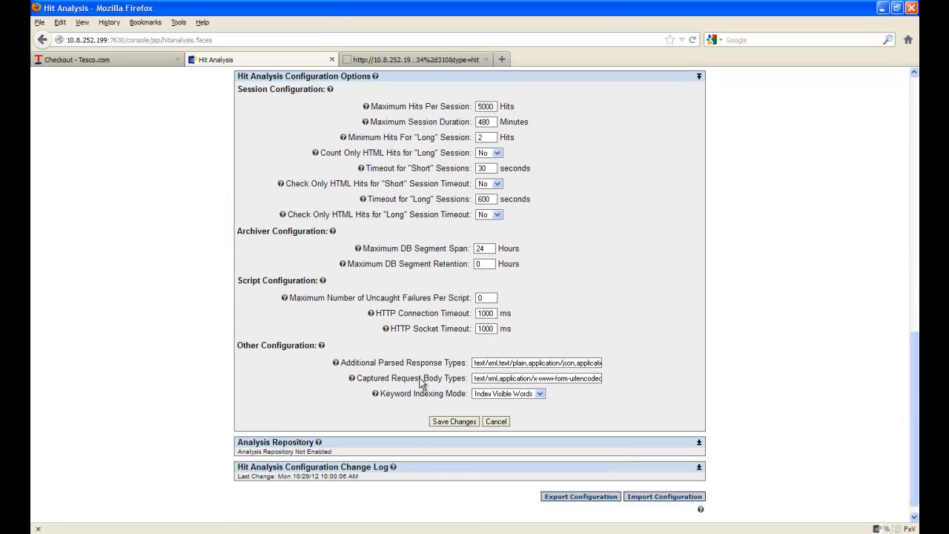
double_click(547, 379)
click(548, 379)
drag(499, 378, 616, 408)
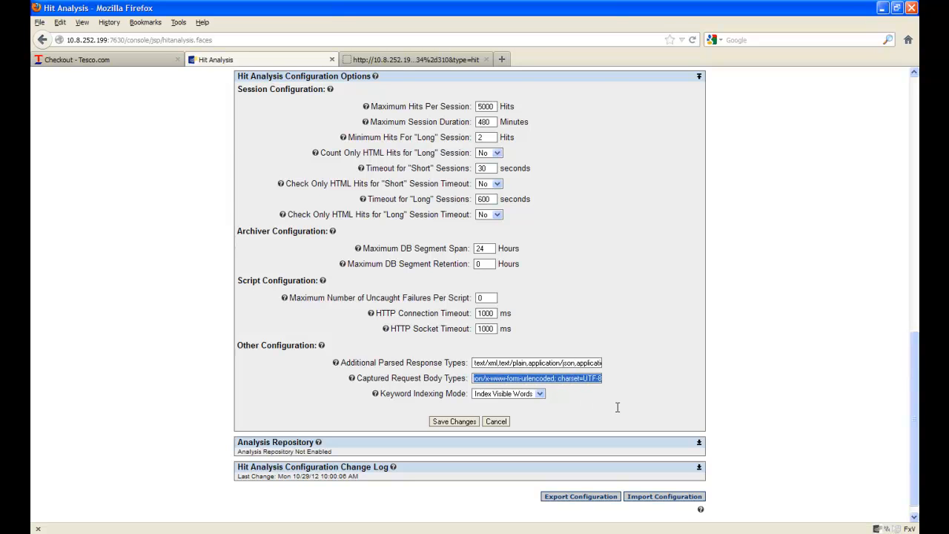